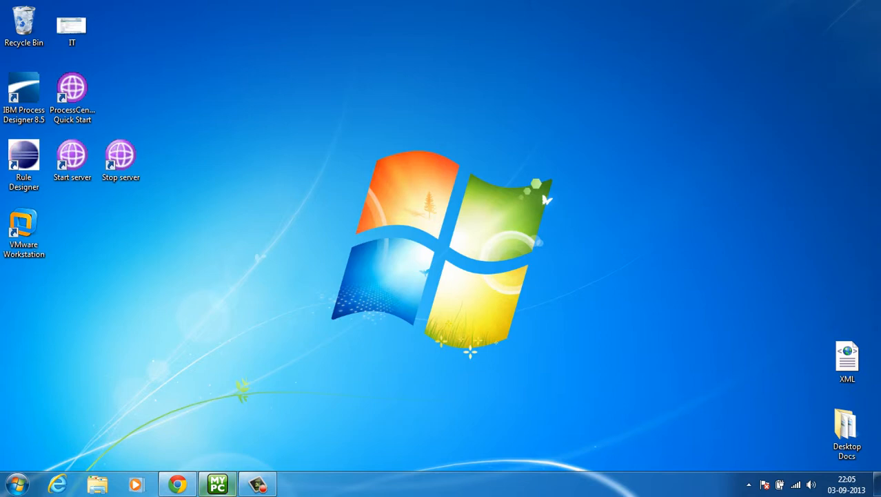
# Step: Bring up the remote server desktop and sign in to Process Portal with the user's credentials
pyautogui.moveTo(218, 484)
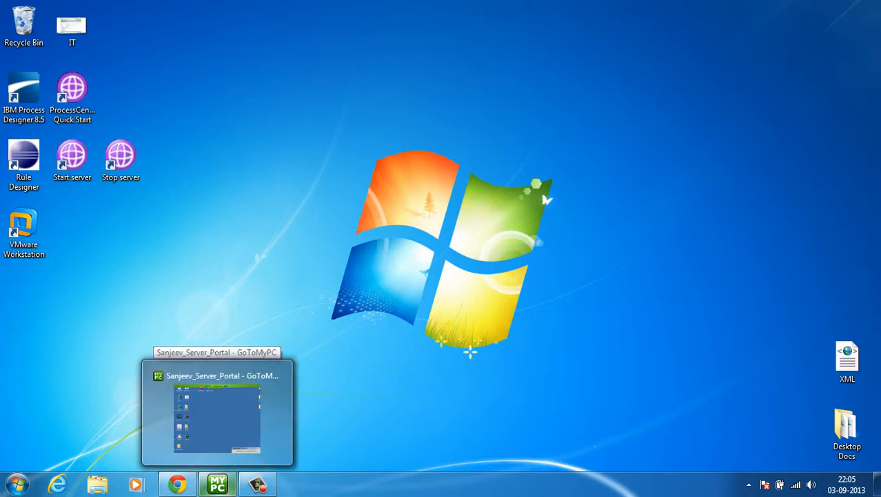
pyautogui.click(217, 484)
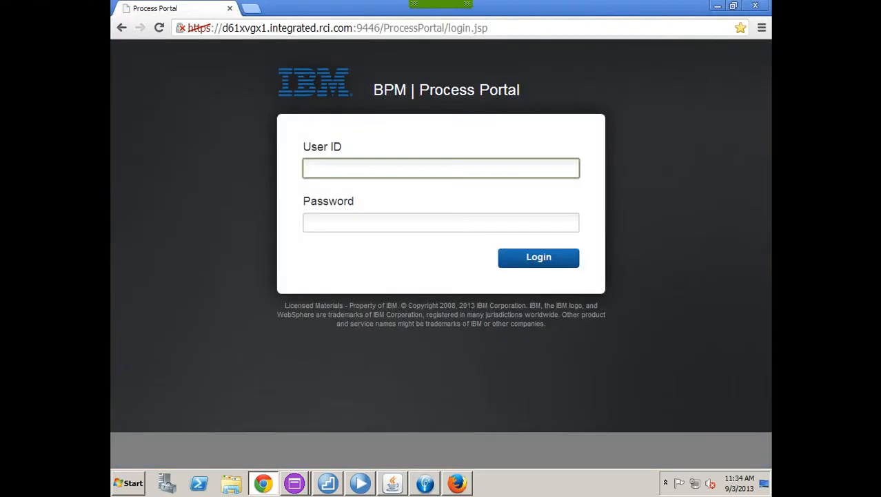
pyautogui.write('John')
pyautogui.press('Tab')
pyautogui.write('******')
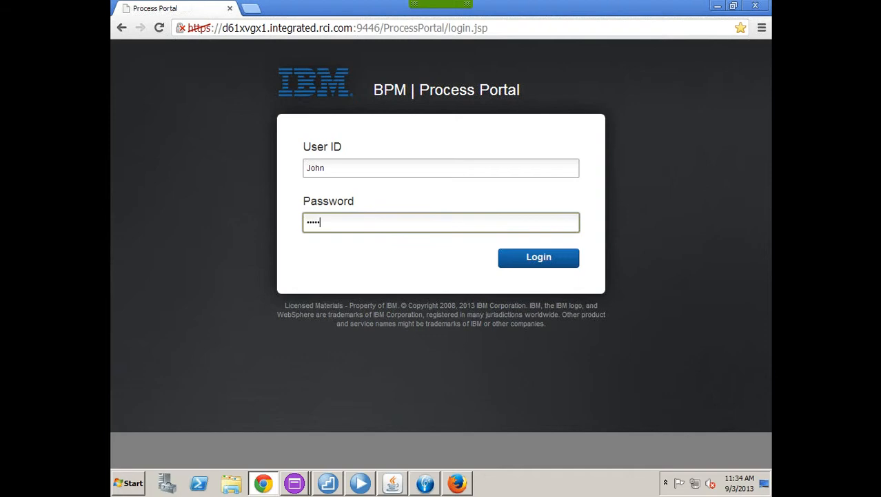
pyautogui.press('Return')
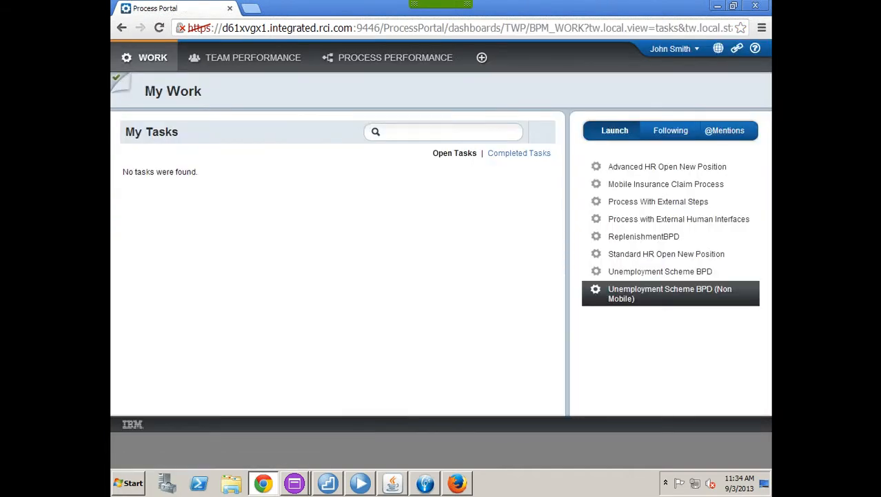
# Step: Launch Unemployment Scheme BPD (Non Mobile) and begin entering the applicant's first and last name
pyautogui.click(670, 293)
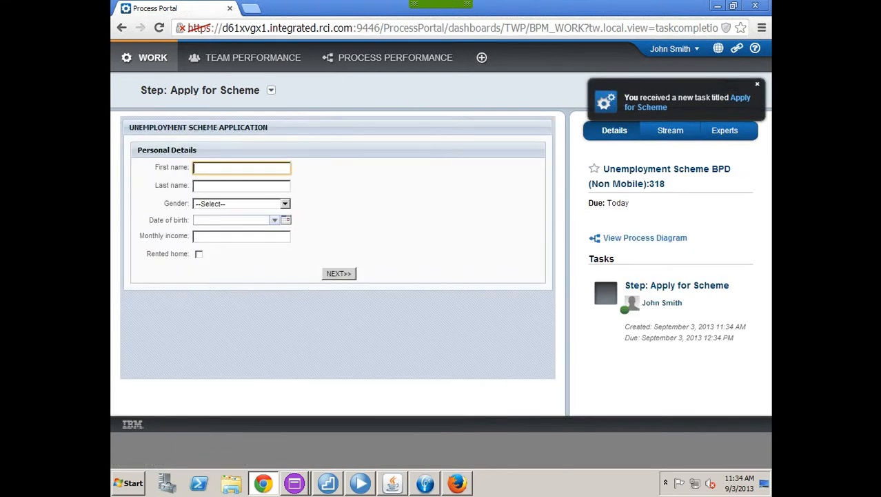
pyautogui.write('John')
pyautogui.press('Tab')
pyautogui.write('ASmi')
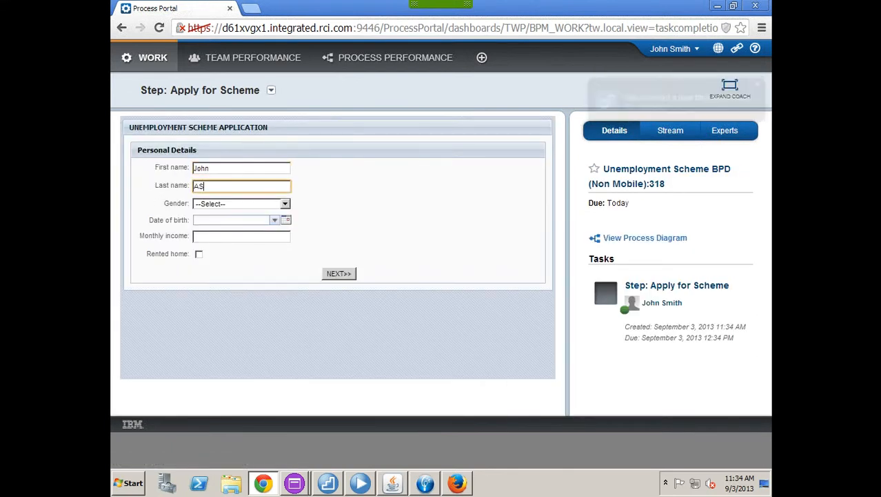
pyautogui.press('BackSpace')
pyautogui.press('BackSpace')
pyautogui.press('BackSpace')
pyautogui.press('BackSpace')
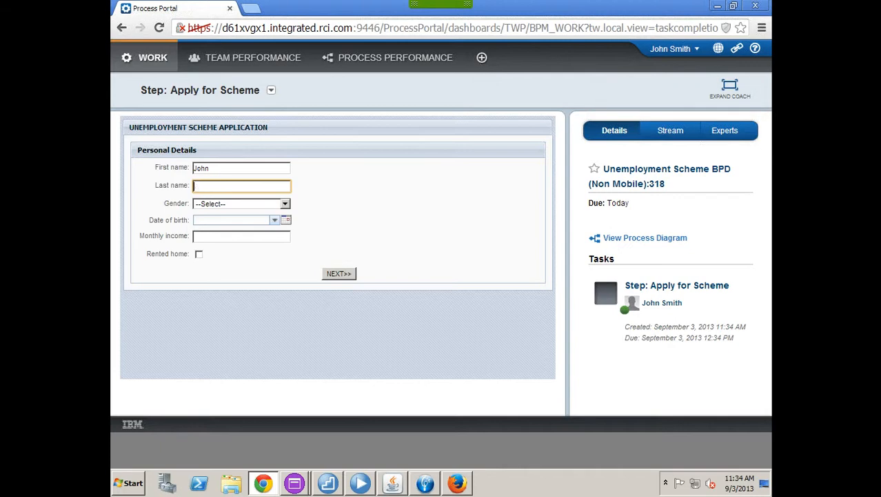
pyautogui.write('Sn')
pyautogui.press('BackSpace')
pyautogui.press('BackSpace')
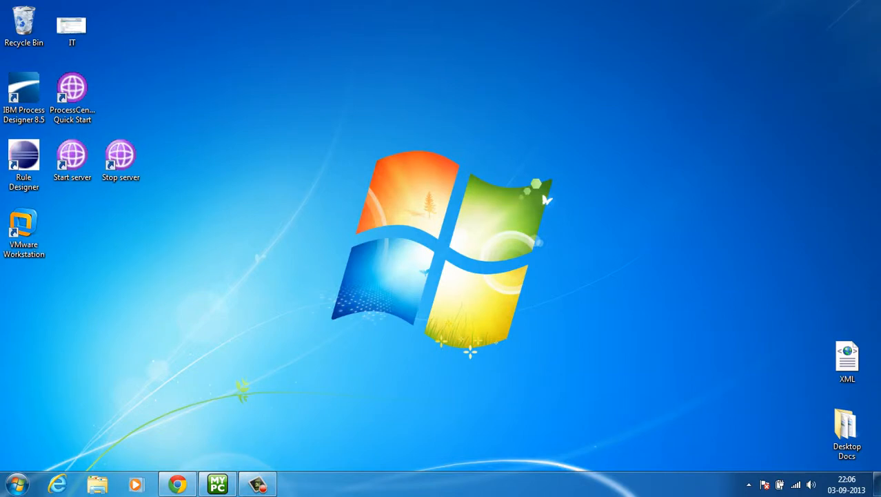
# Step: Log back in to Process Portal in Chrome and launch Unemployment Scheme BPD (Non Mobile)
pyautogui.moveTo(218, 484)
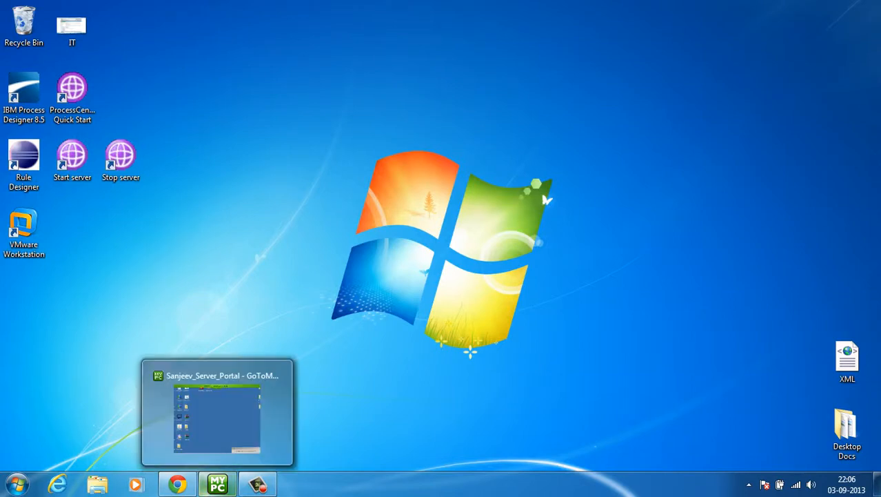
pyautogui.click(218, 413)
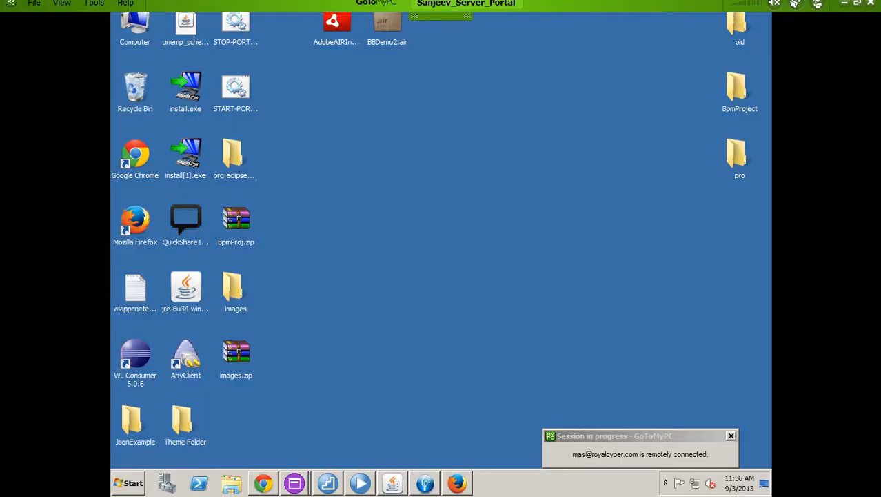
pyautogui.click(264, 483)
pyautogui.write('John')
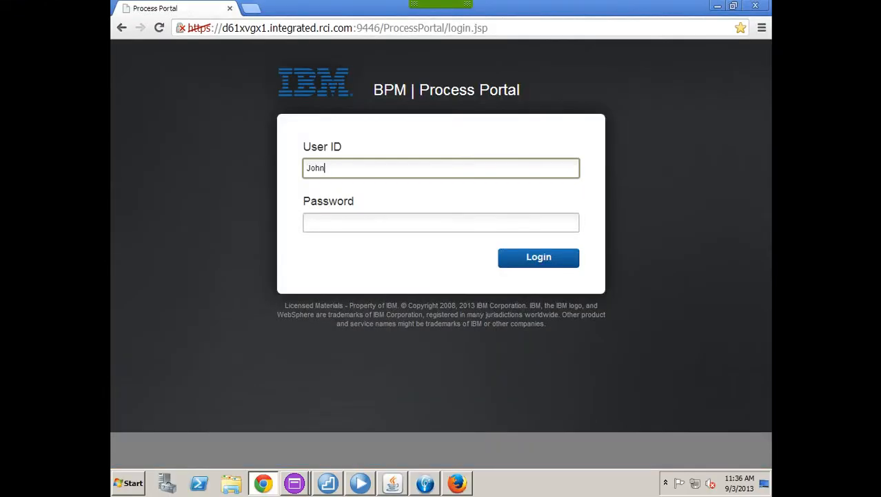
pyautogui.press('Tab')
pyautogui.write('******')
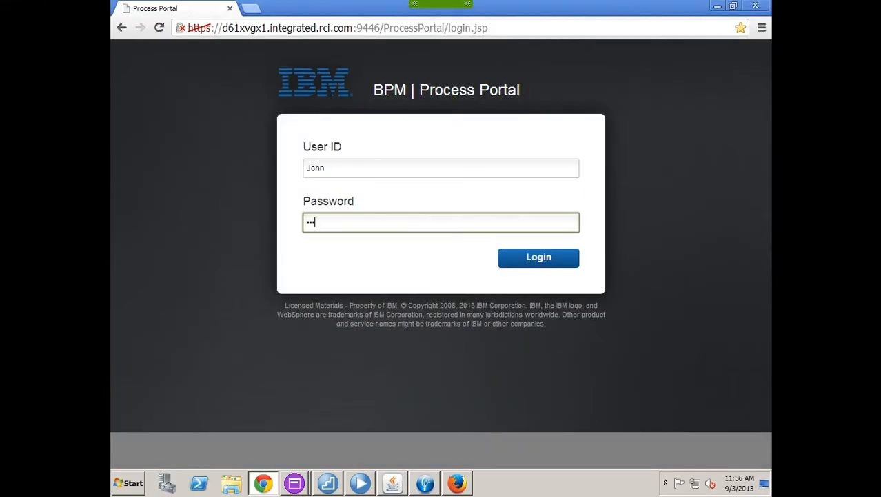
pyautogui.press('Return')
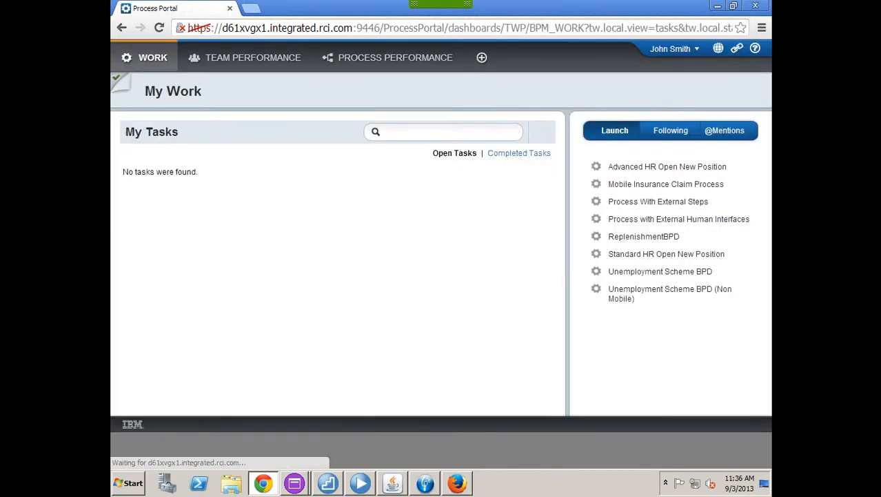
pyautogui.click(648, 287)
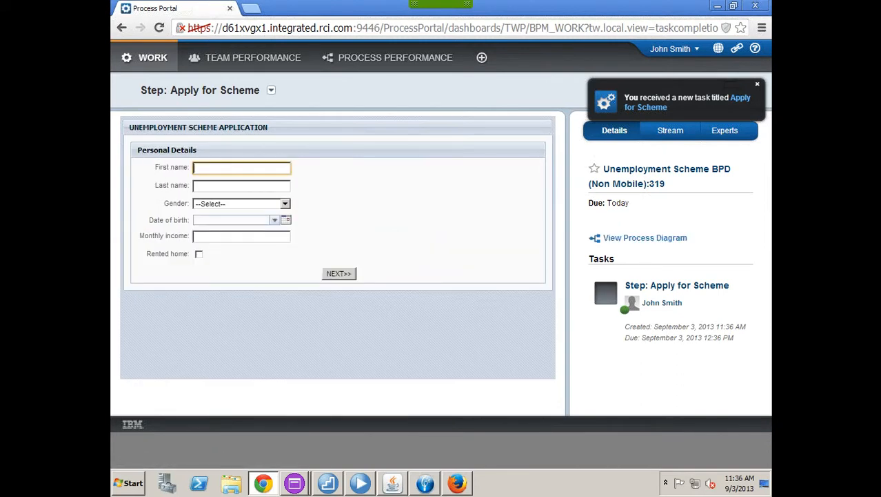
# Step: Enter the applicant's first and last name and set Gender to Male
pyautogui.write('John')
pyautogui.press('Tab')
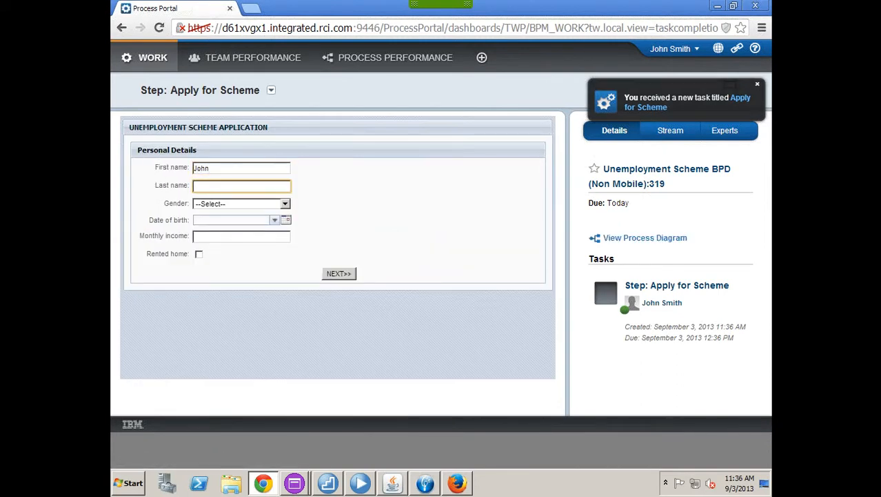
pyautogui.write('Smith')
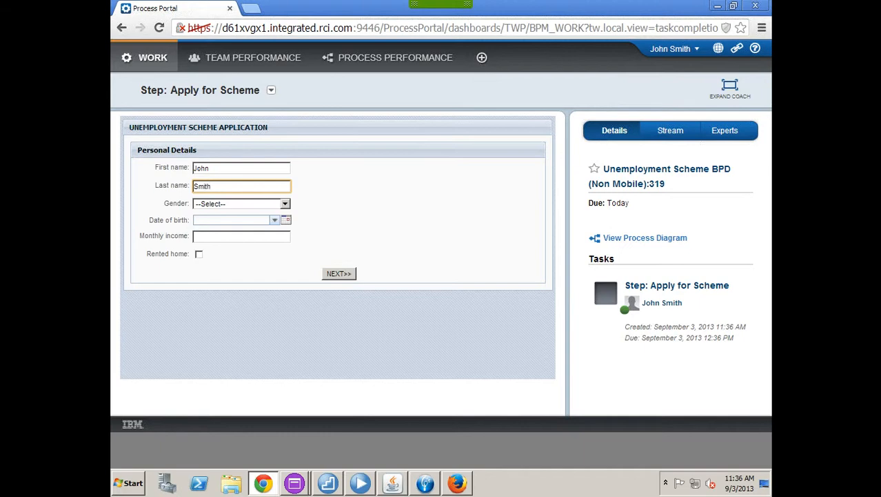
pyautogui.press('Tab')
pyautogui.hotkey('alt', 'Down')
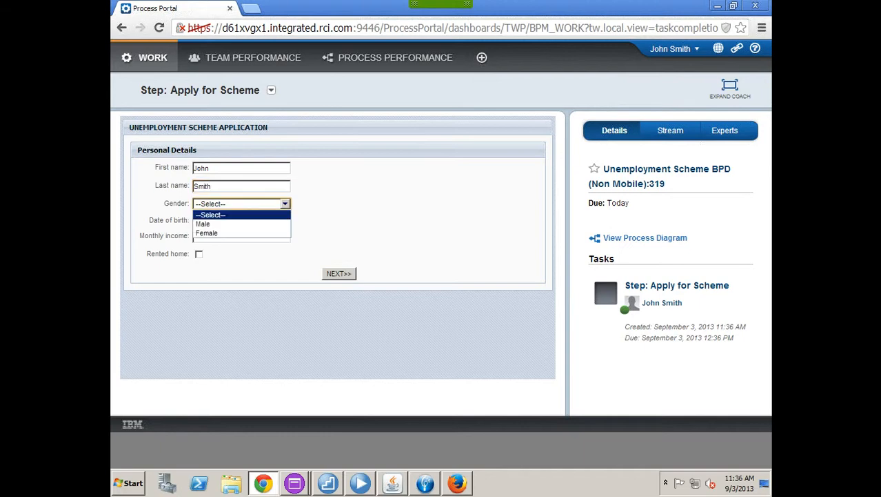
pyautogui.press('Down')
pyautogui.press('Return')
pyautogui.press('Tab')
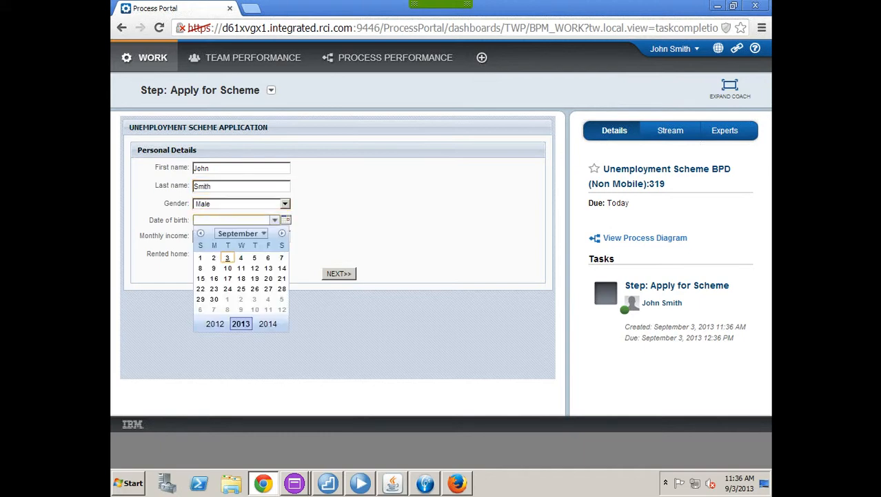
pyautogui.click(200, 257)
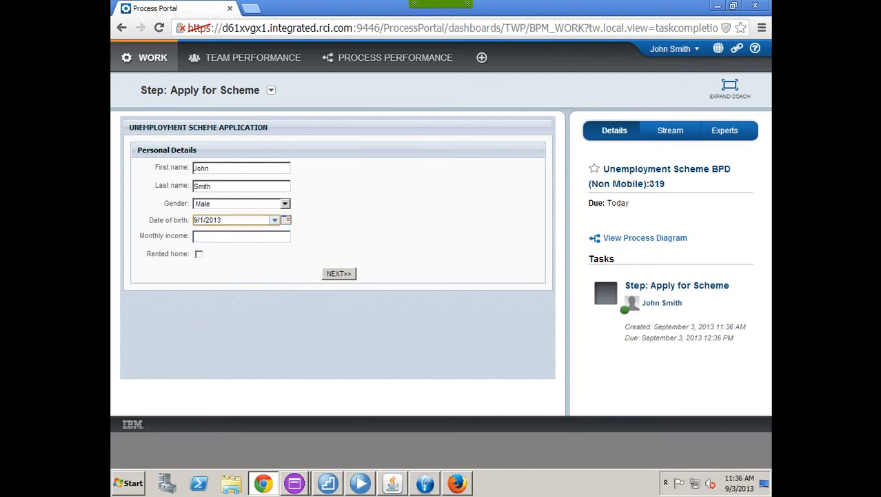
pyautogui.press('BackSpace')
pyautogui.press('BackSpace')
pyautogui.press('BackSpace')
pyautogui.press('BackSpace')
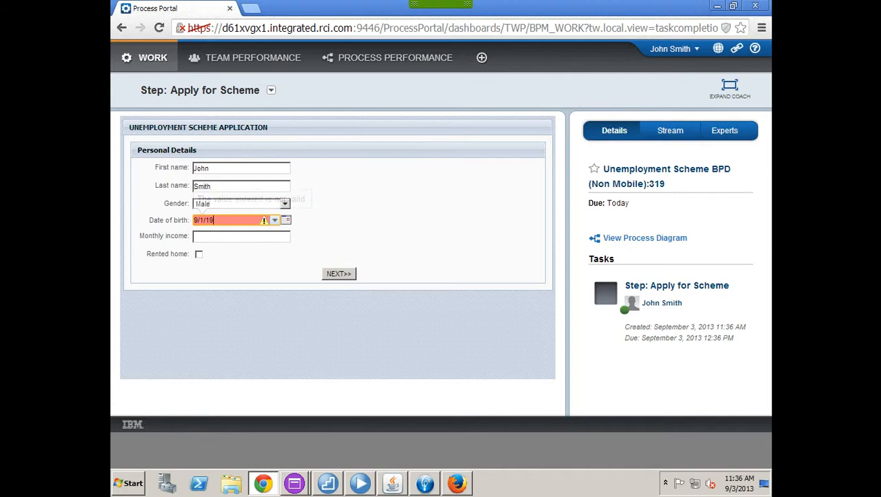
pyautogui.write('1968')
pyautogui.click(241, 237)
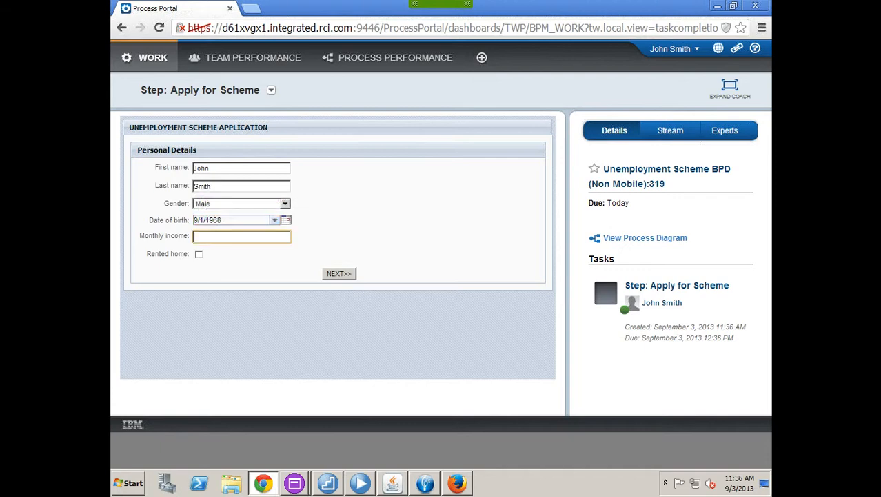
pyautogui.write('9000')
pyautogui.click(338, 274)
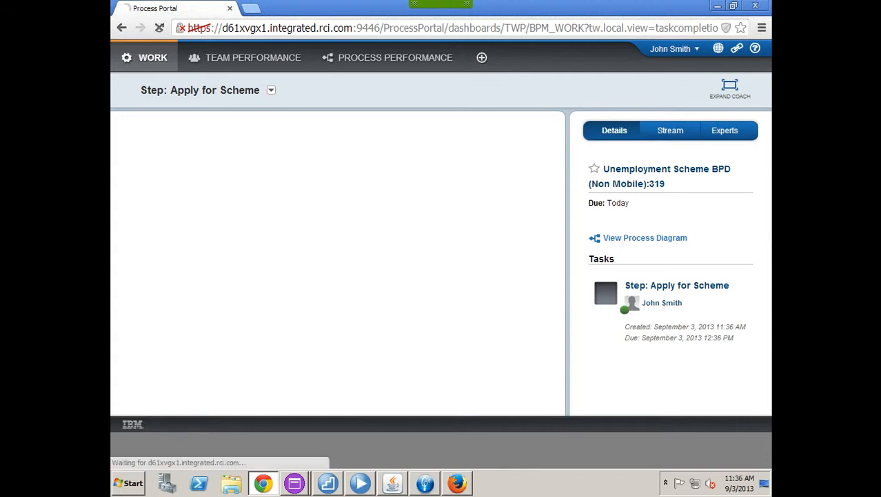
pyautogui.click(521, 202)
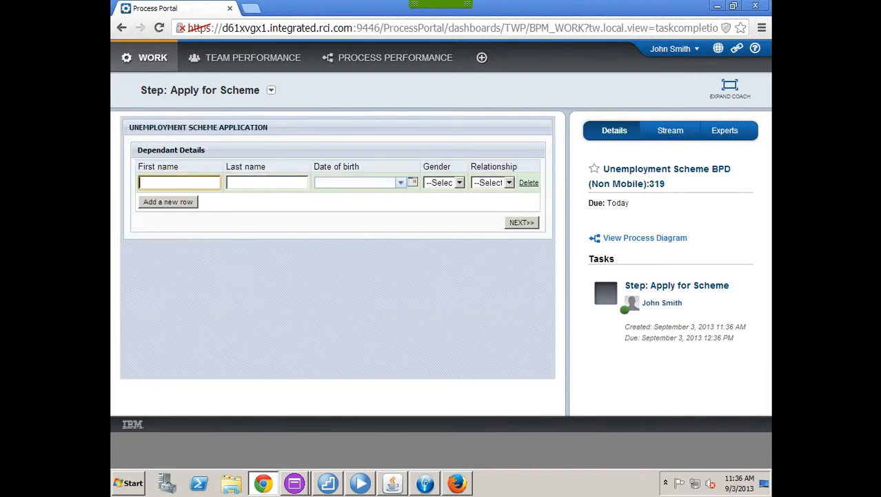
pyautogui.press('Tab')
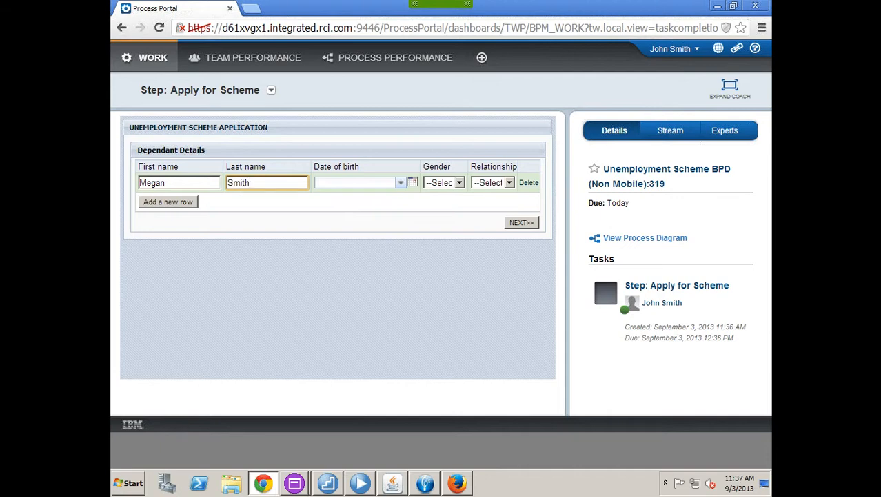
pyautogui.press('Tab')
pyautogui.click(322, 221)
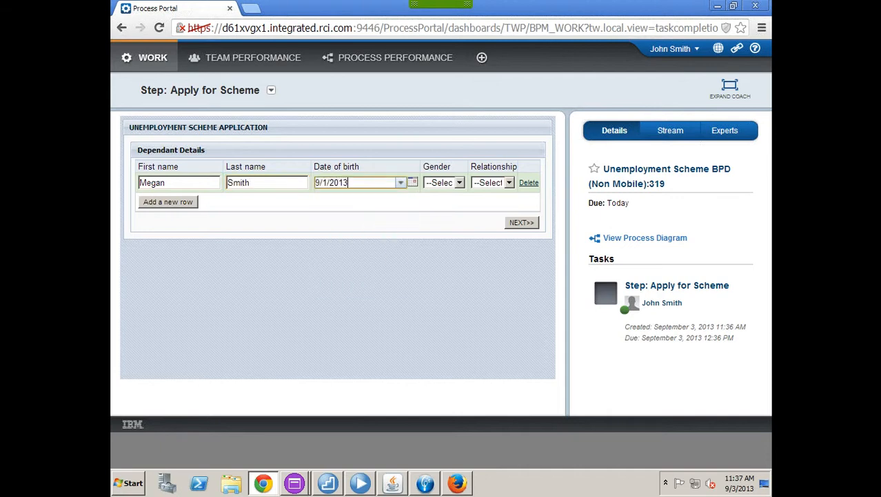
pyautogui.press('BackSpace')
pyautogui.press('BackSpace')
pyautogui.press('BackSpace')
pyautogui.press('BackSpace')
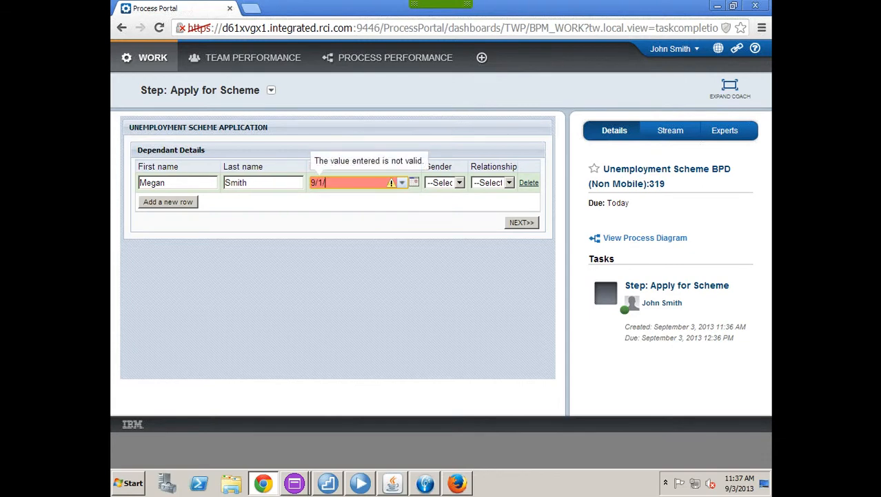
pyautogui.write('1973')
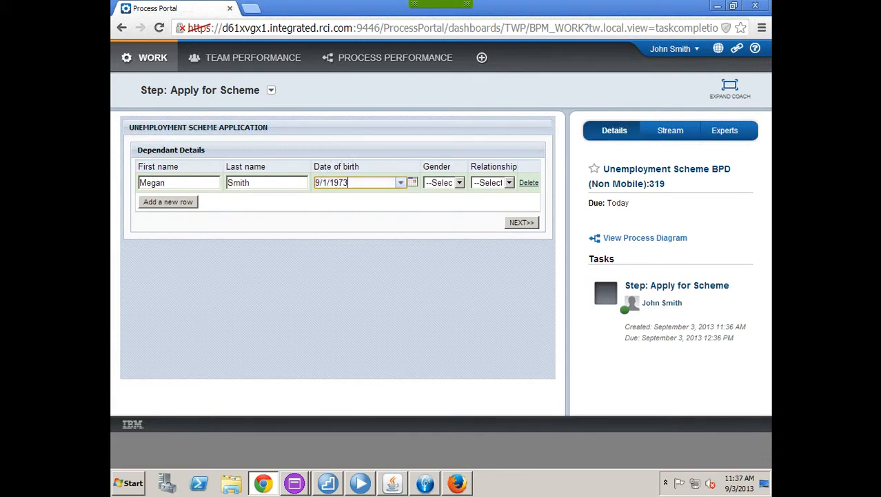
# Step: Set the dependant's gender to Female and relationship to Spouse, then continue
pyautogui.click(459, 183)
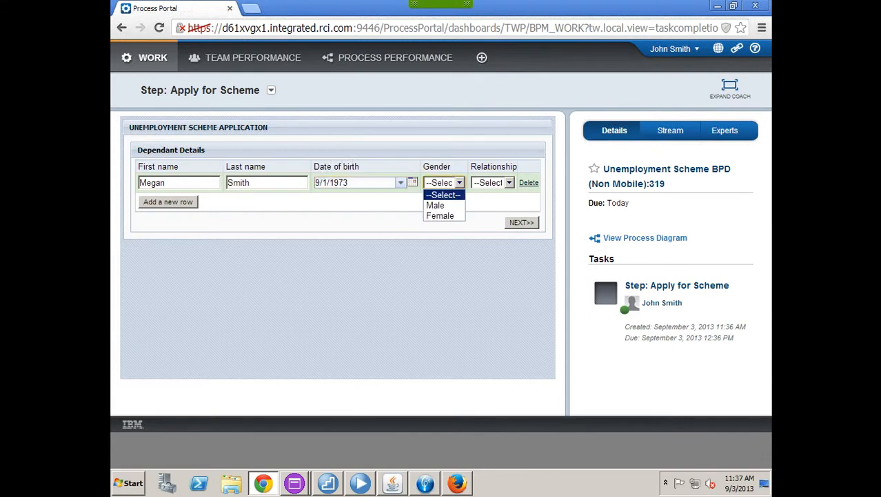
pyautogui.click(441, 216)
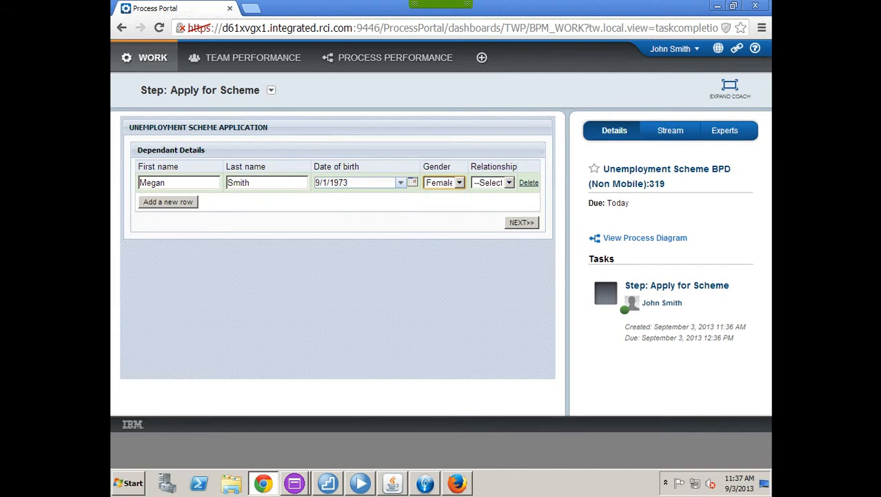
pyautogui.click(509, 183)
pyautogui.click(489, 205)
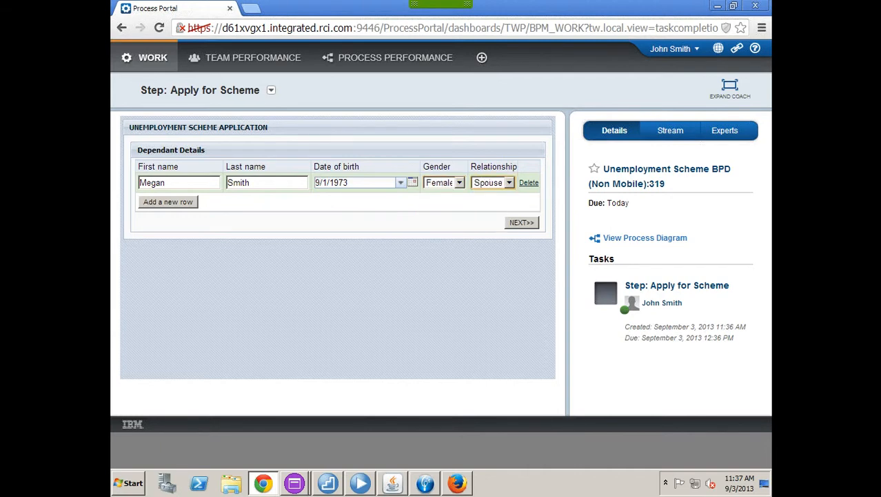
pyautogui.click(521, 222)
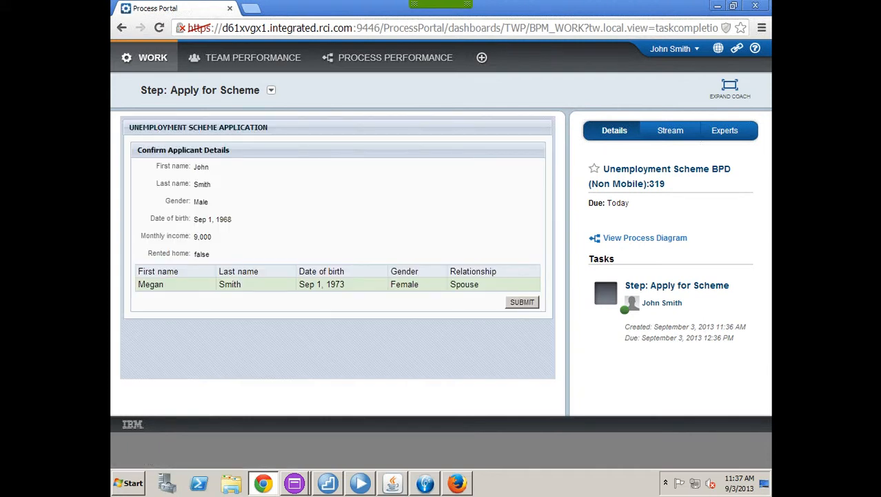
# Step: Submit the confirmed application and log out of Process Portal
pyautogui.click(523, 302)
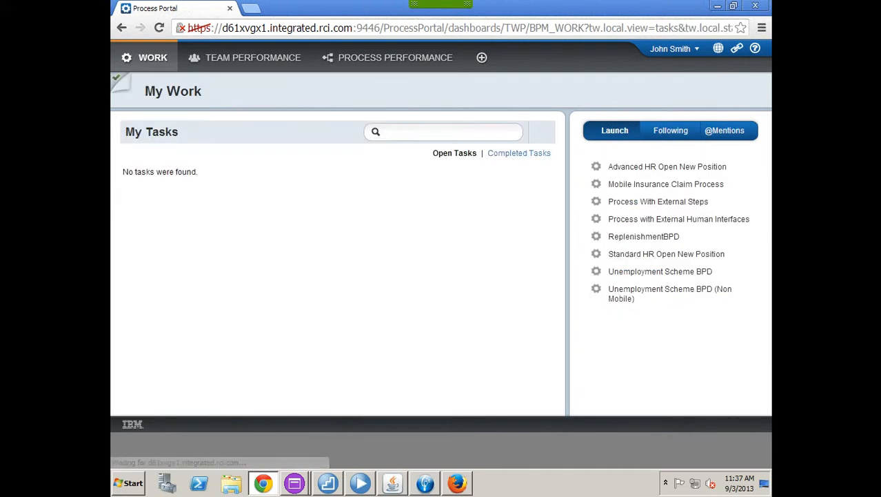
pyautogui.click(675, 49)
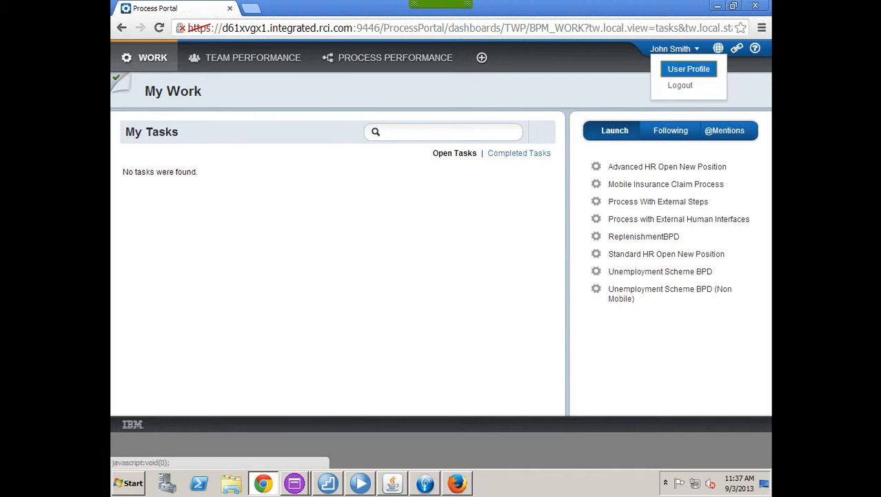
pyautogui.click(680, 85)
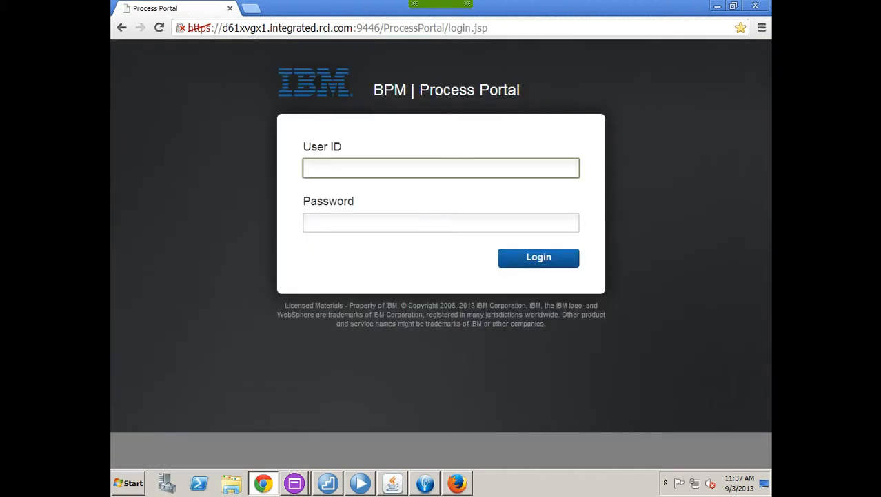
# Step: Log in to Process Portal as a different user with their password
pyautogui.write('Mark')
pyautogui.press('Tab')
pyautogui.write('••')
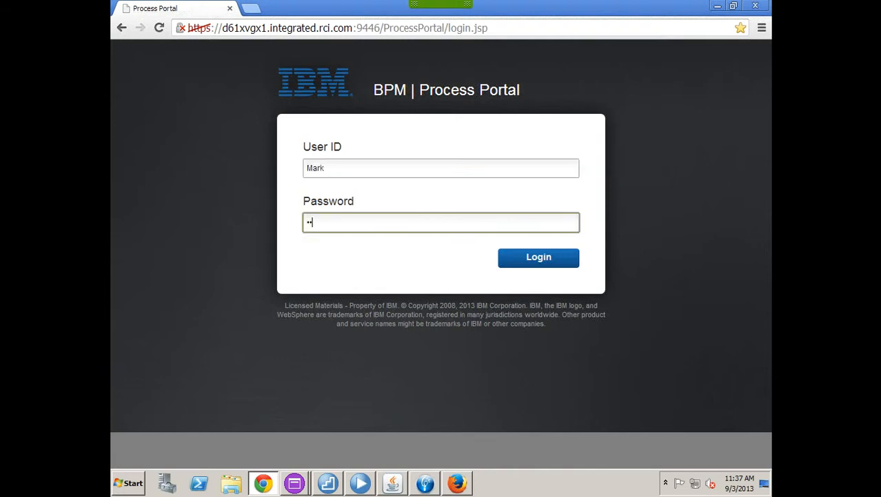
pyautogui.write('••••')
pyautogui.press('Return')
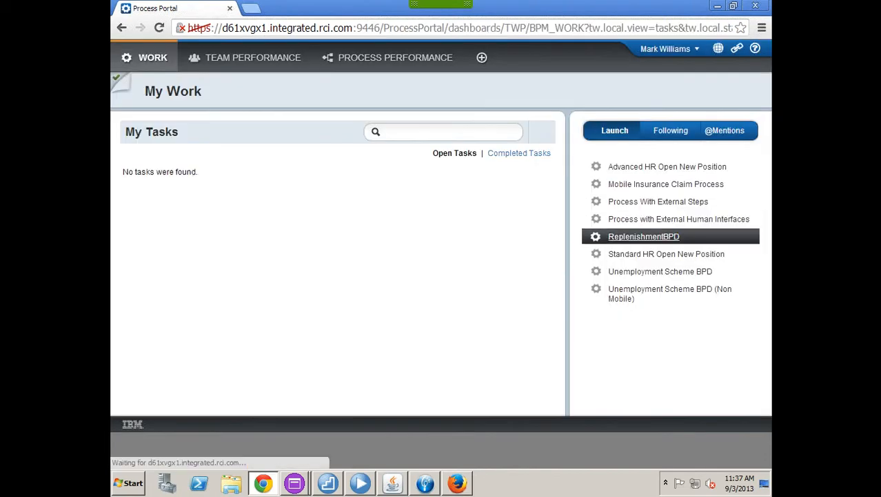
# Step: Launch a new Unemployment Scheme BPD (Non Mobile) and enter the applicant's name, Gender Male
pyautogui.click(670, 293)
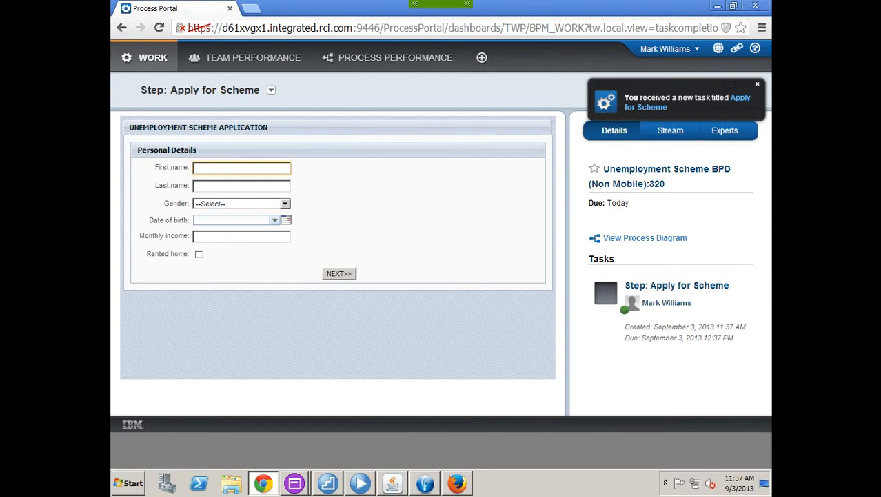
pyautogui.press('Tab')
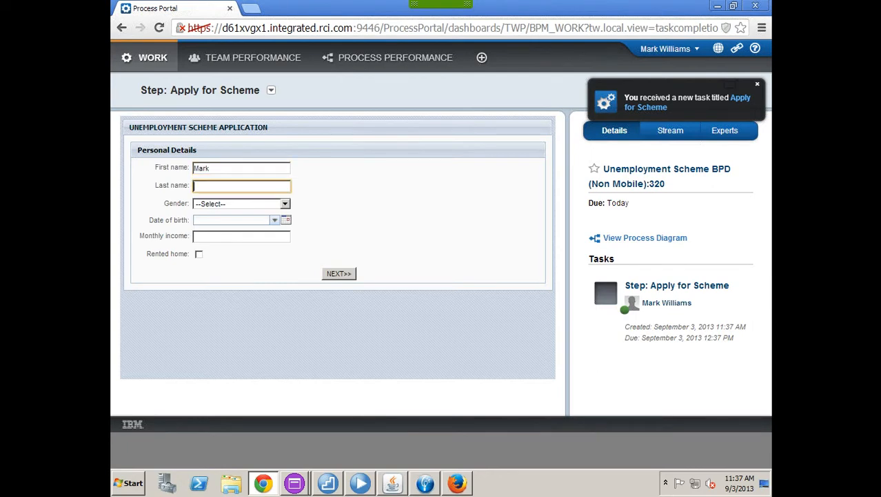
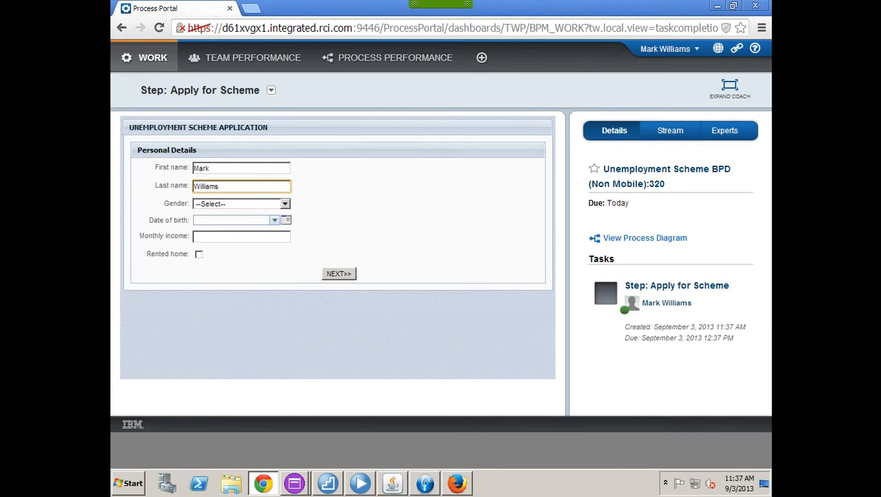
pyautogui.click(284, 203)
pyautogui.click(241, 224)
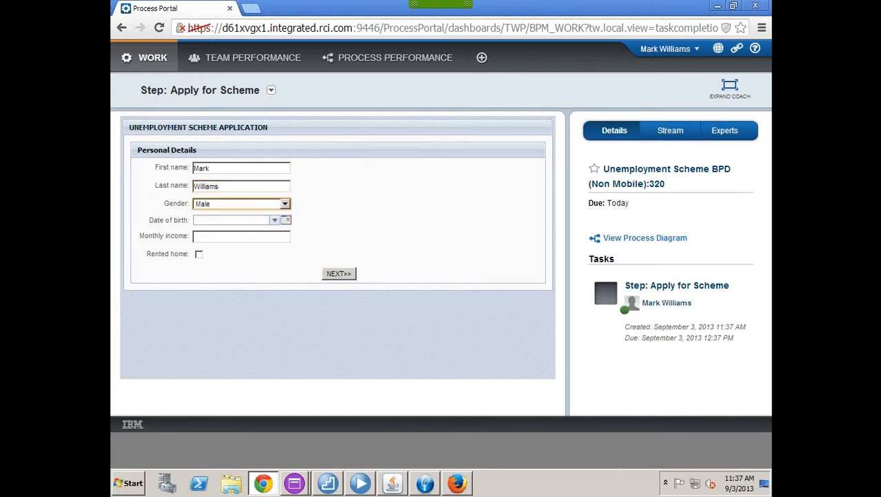
# Step: Set birth date 9/1/1973, monthly income 6000, tick Rented home, and continue
pyautogui.click(274, 220)
pyautogui.click(200, 257)
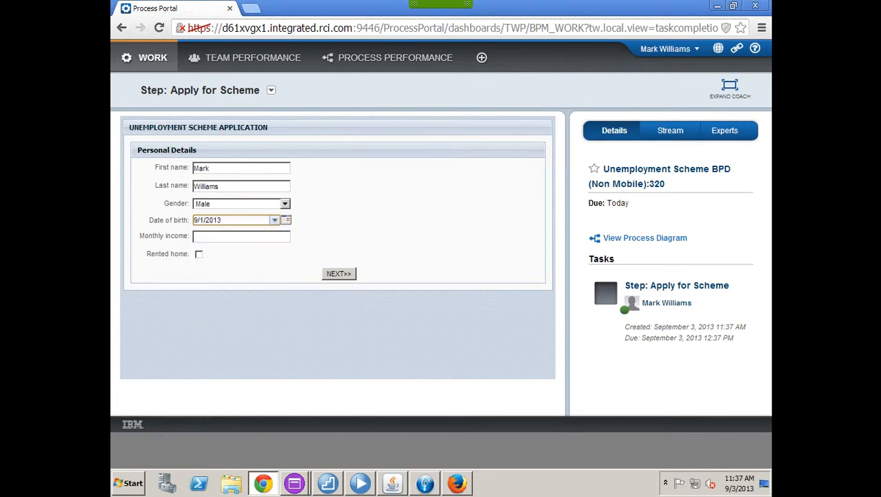
pyautogui.press('BackSpace')
pyautogui.press('BackSpace')
pyautogui.press('BackSpace')
pyautogui.press('BackSpace')
pyautogui.write('1973')
pyautogui.press('Tab')
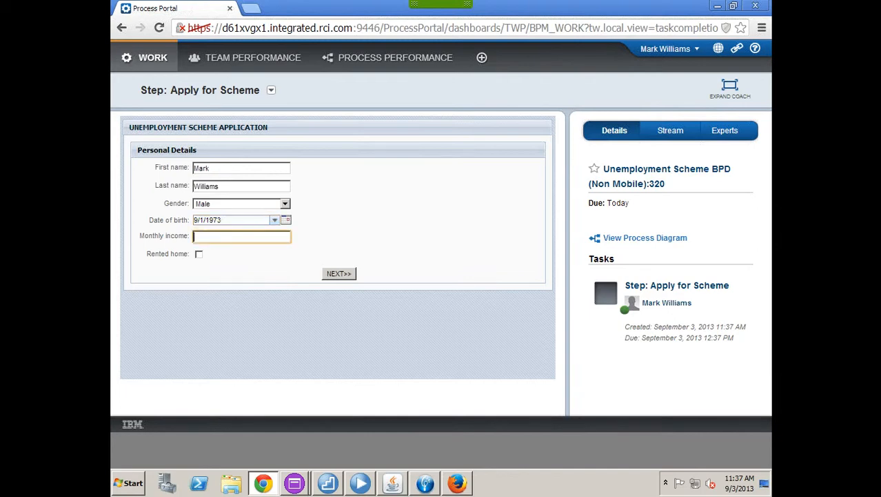
pyautogui.write('6000')
pyautogui.click(199, 254)
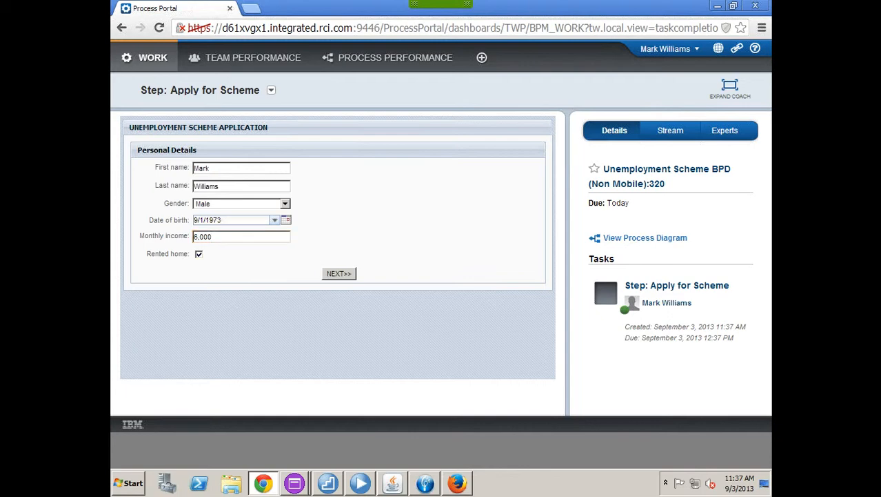
pyautogui.click(339, 273)
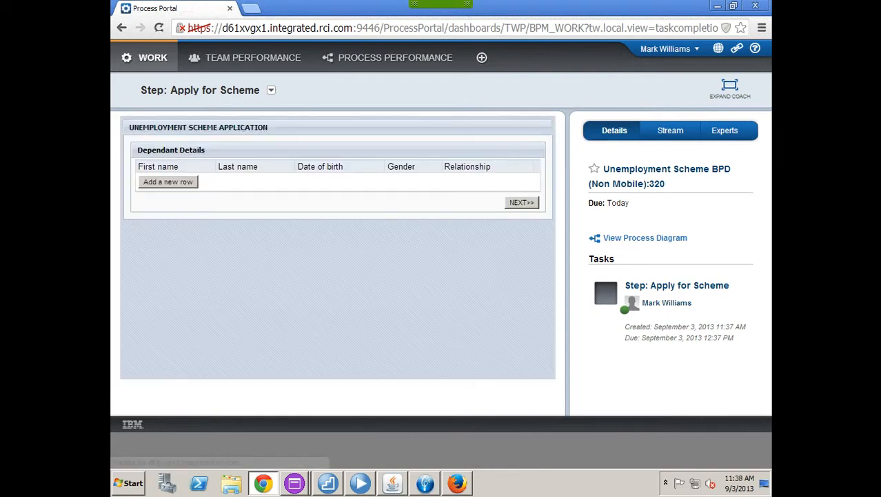
pyautogui.click(169, 181)
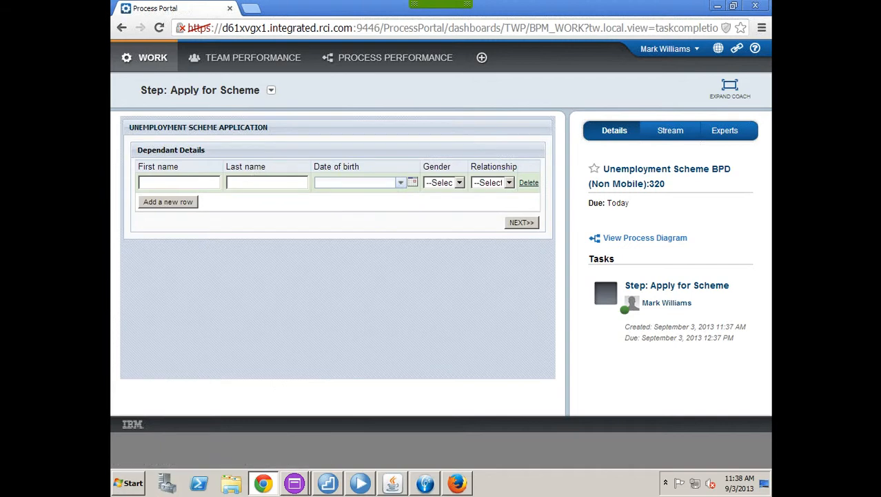
pyautogui.click(179, 183)
pyautogui.press('Tab')
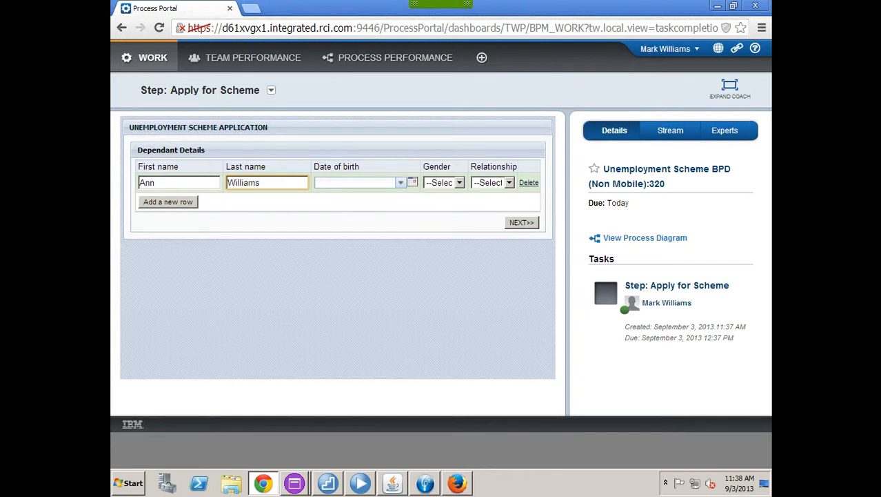
pyautogui.click(401, 182)
pyautogui.click(322, 220)
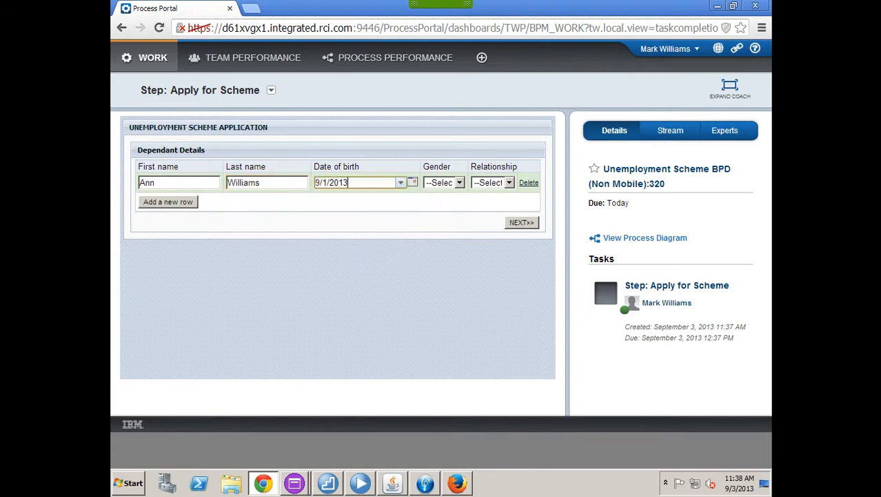
pyautogui.press('BackSpace')
pyautogui.press('BackSpace')
pyautogui.press('BackSpace')
pyautogui.press('BackSpace')
pyautogui.write('1977')
# Step: Set the first dependant's gender to Female and relationship to Spouse
pyautogui.click(459, 183)
pyautogui.click(441, 216)
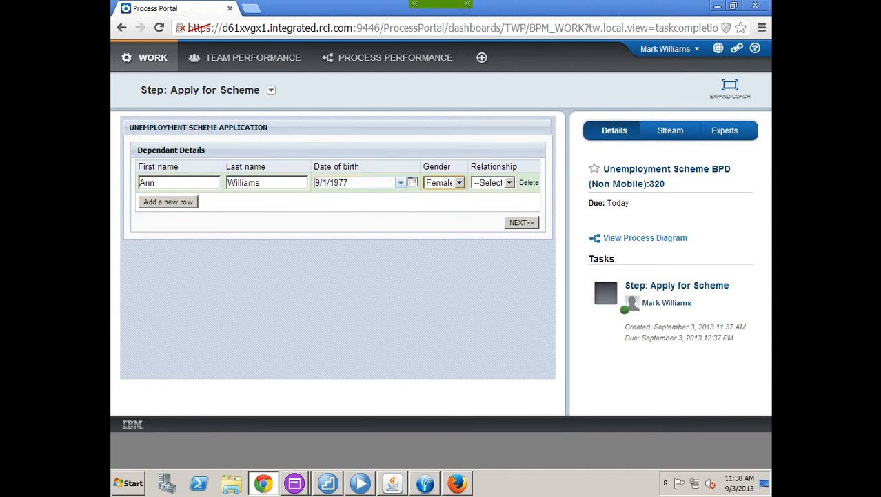
pyautogui.click(509, 183)
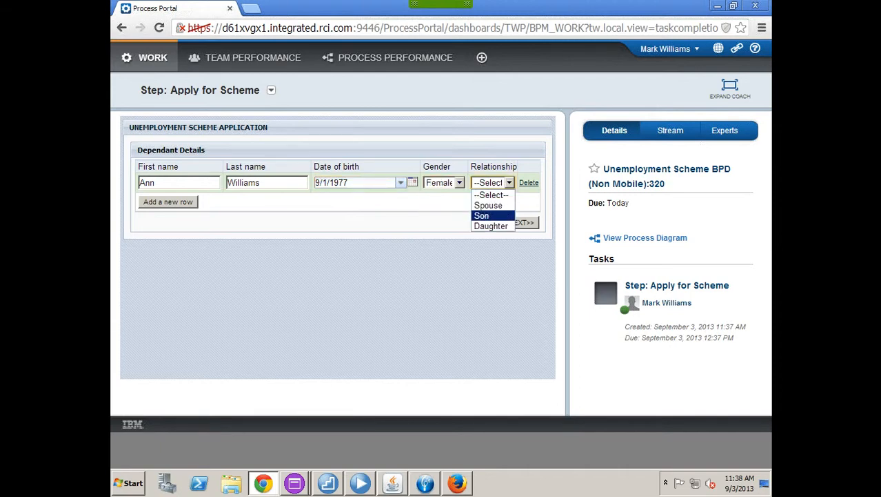
pyautogui.click(488, 205)
# Step: Add a second dependant row with the son's first and last name and birth date 9/1/2003
pyautogui.click(168, 201)
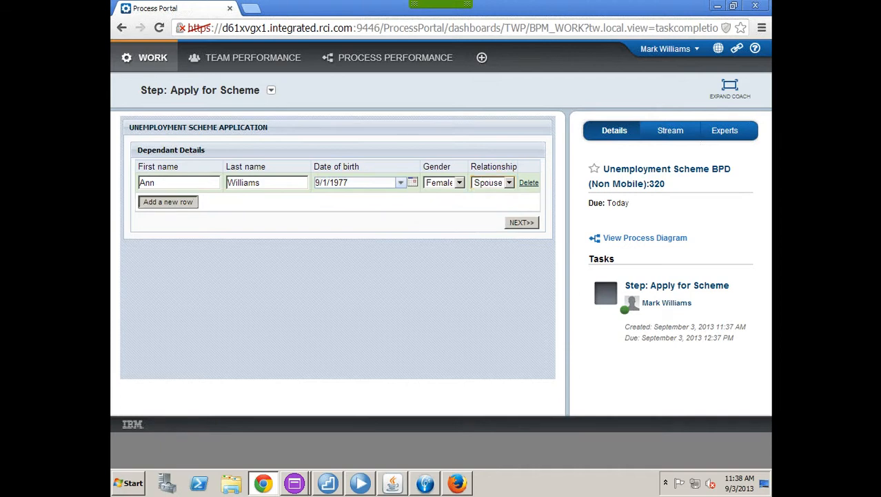
pyautogui.click(180, 202)
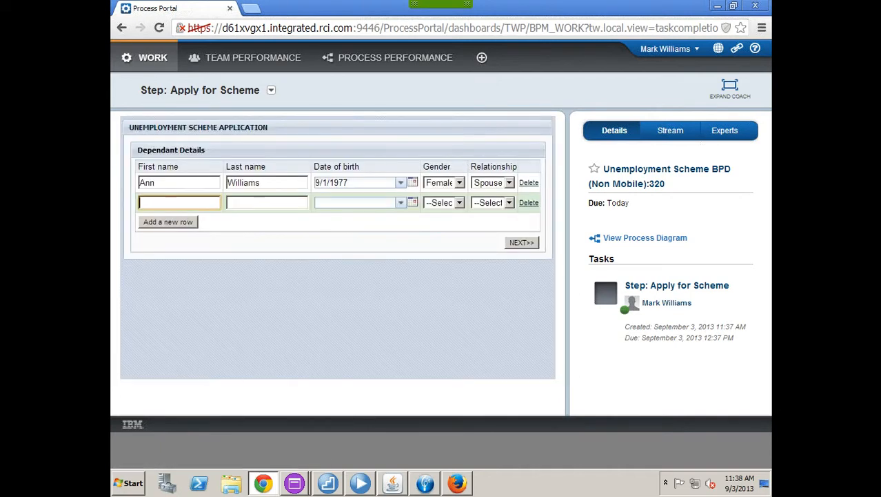
pyautogui.press('Tab')
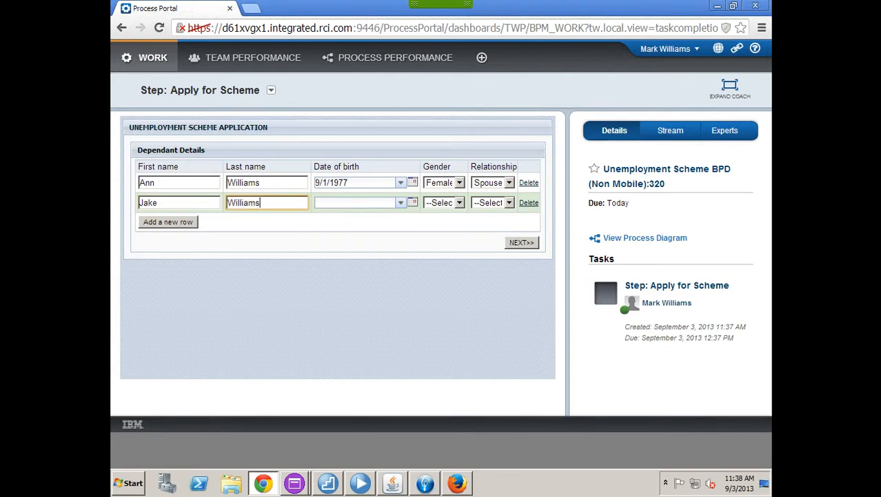
pyautogui.press('Tab')
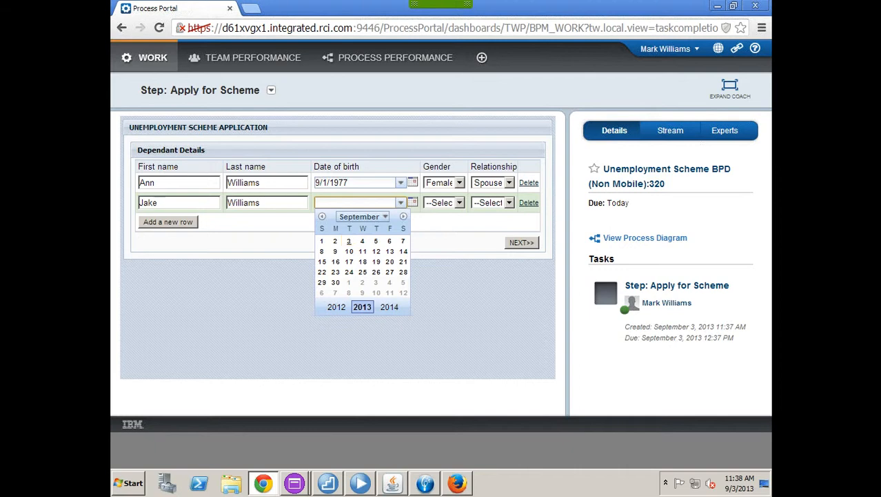
pyautogui.click(321, 240)
pyautogui.press('BackSpace')
pyautogui.press('BackSpace')
pyautogui.press('BackSpace')
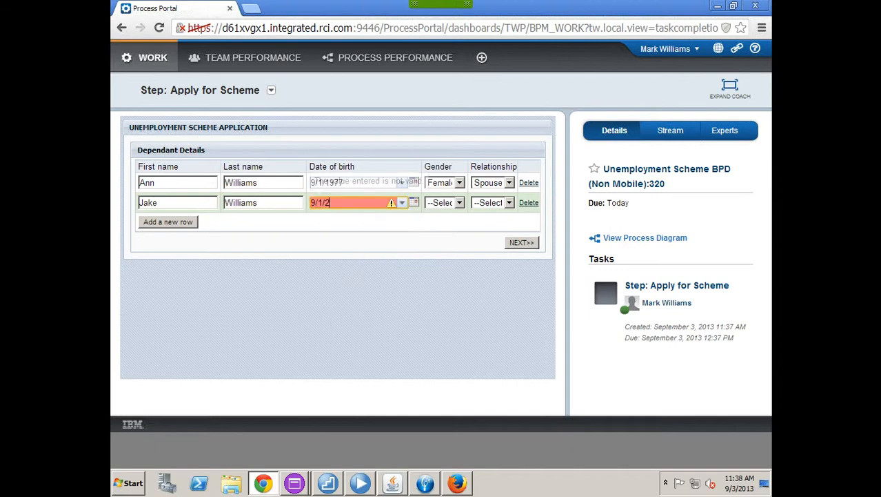
pyautogui.write('003')
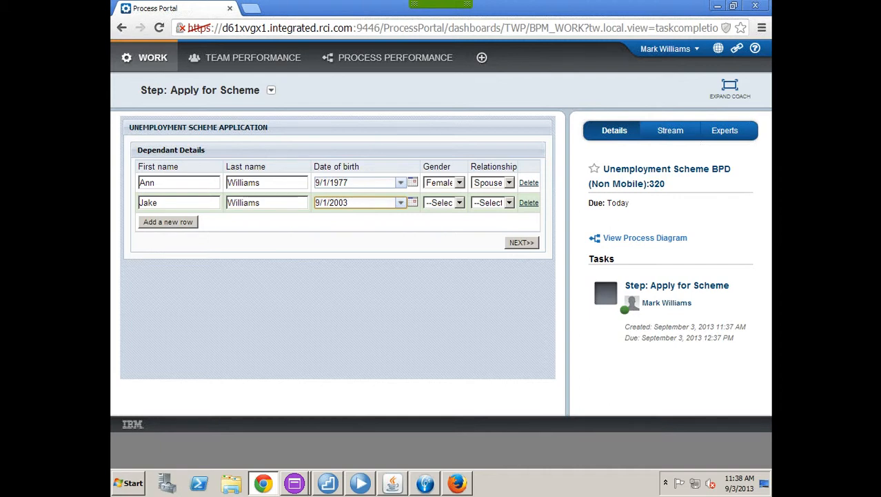
# Step: Set the second dependant to Male with relationship Son, then continue with NEXT>>
pyautogui.click(460, 202)
pyautogui.click(438, 225)
pyautogui.click(509, 203)
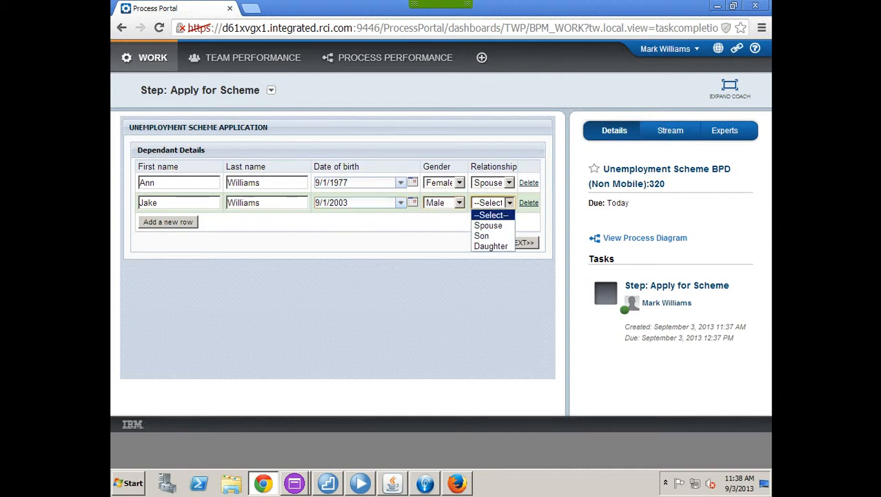
pyautogui.click(483, 235)
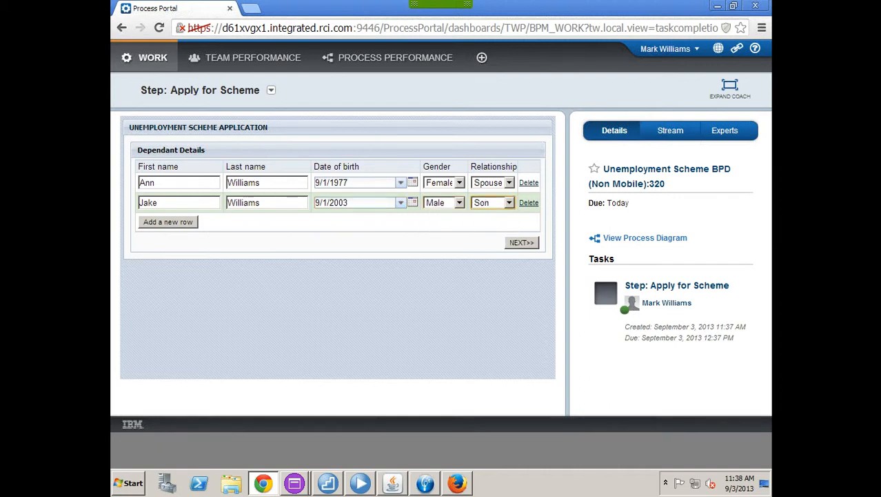
pyautogui.click(521, 242)
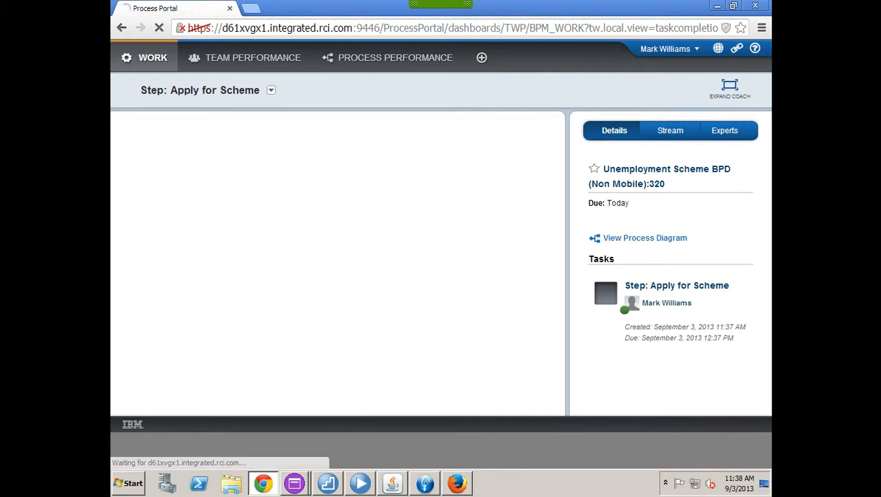
# Step: Submit the application and check instance 320's process diagram from Completed Tasks
pyautogui.click(522, 316)
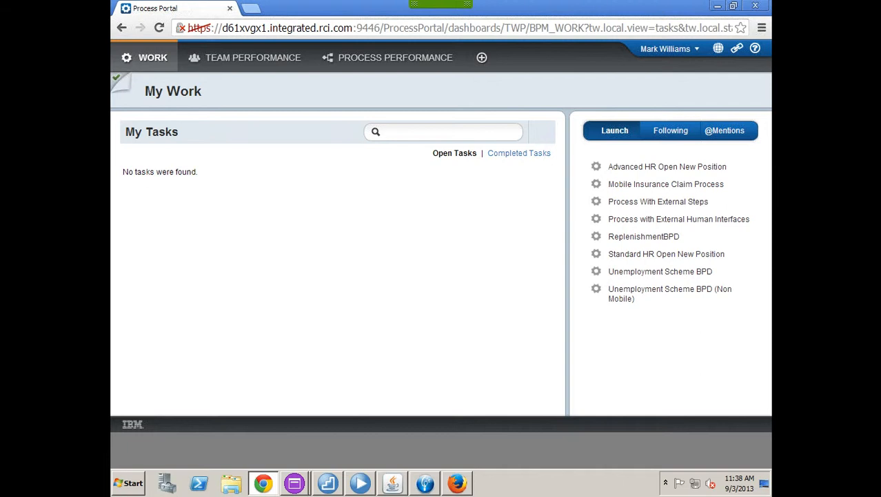
pyautogui.click(520, 153)
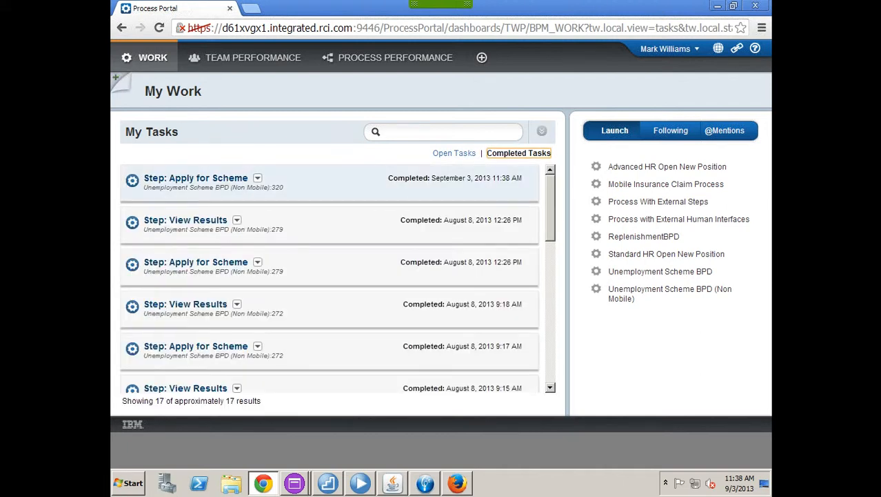
pyautogui.click(258, 178)
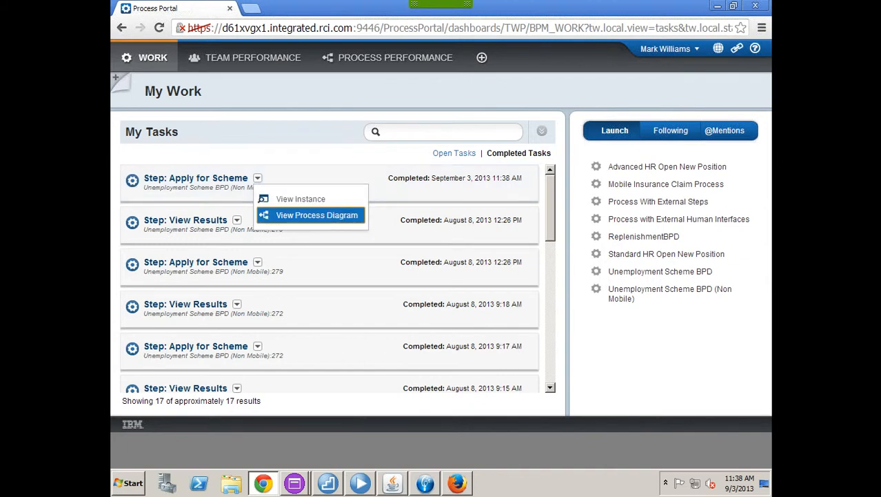
pyautogui.click(317, 215)
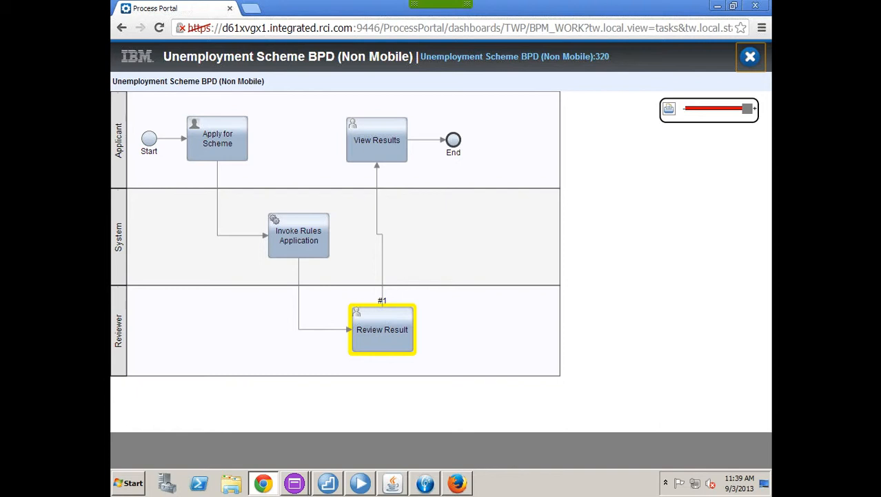
pyautogui.click(750, 57)
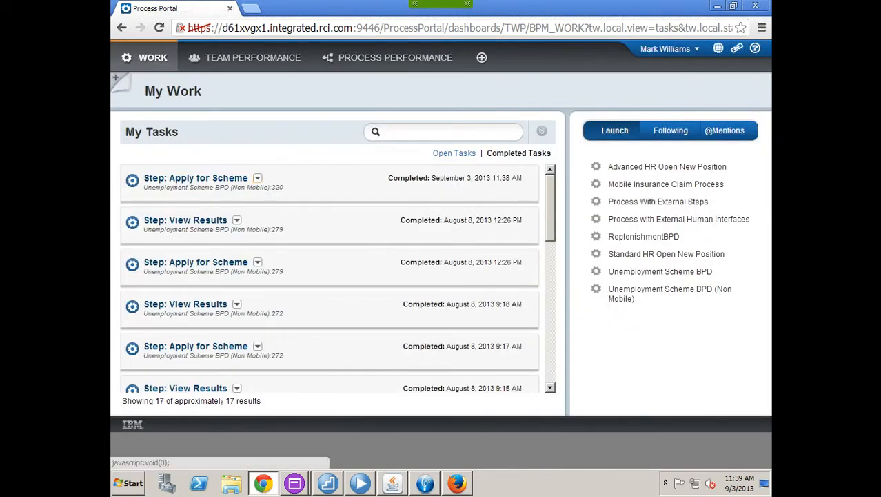
pyautogui.click(665, 48)
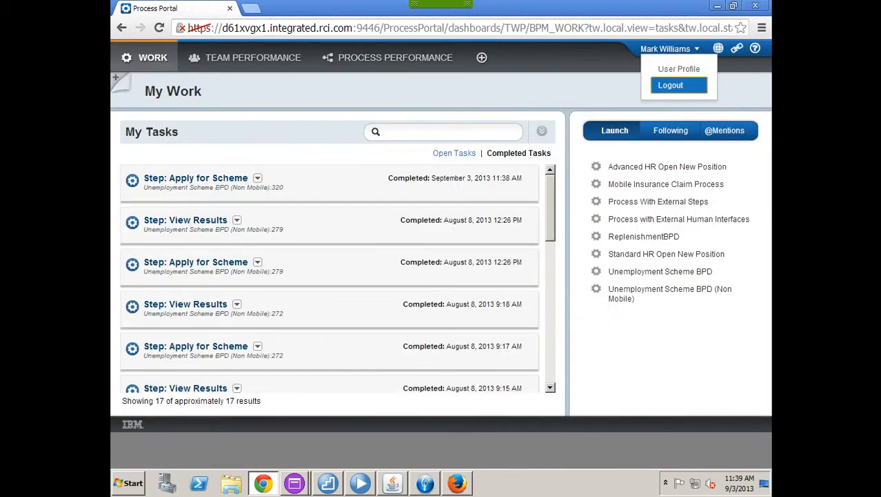
# Step: Log out, then sign in to Process Portal in Firefox with the reviewer's user ID and password
pyautogui.click(670, 85)
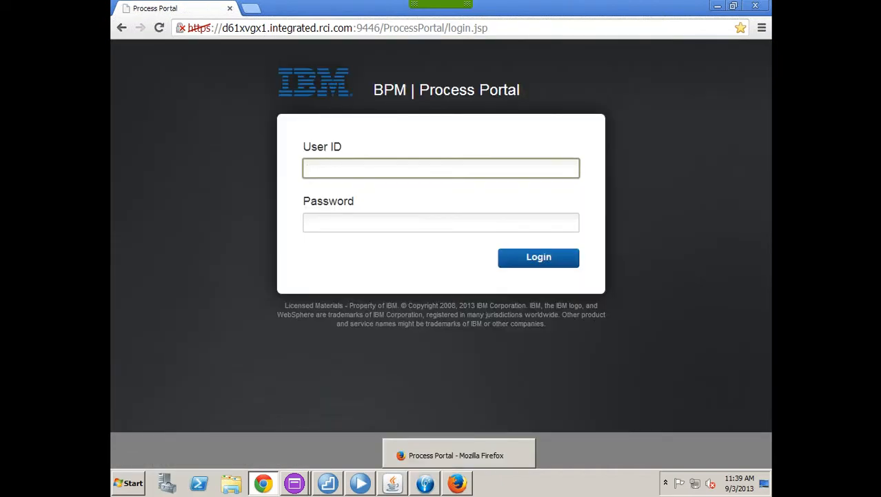
pyautogui.click(457, 483)
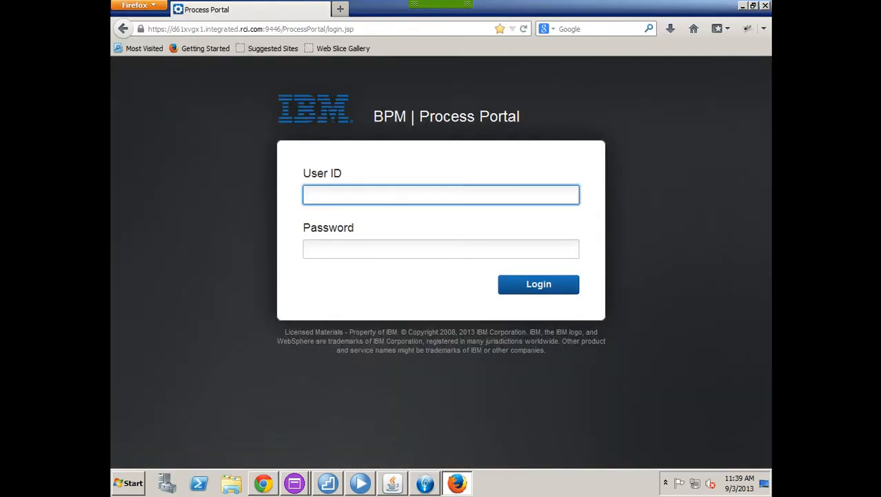
pyautogui.click(441, 195)
pyautogui.write('a')
pyautogui.press('BackSpace')
pyautogui.write('Peter')
pyautogui.press('Tab')
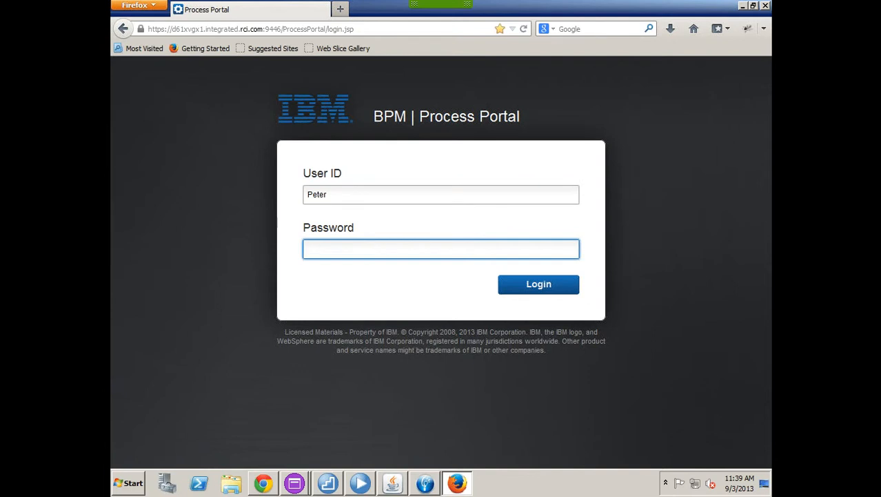
pyautogui.write('•••••••')
pyautogui.press('Return')
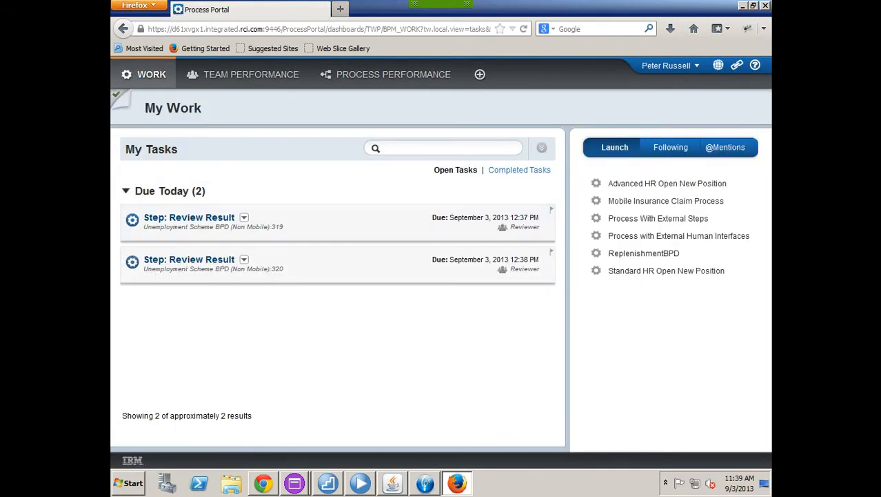
# Step: Approve the Review Result tasks for instance 319 (ineligible) and instance 320 (30.0 percent grant)
pyautogui.click(189, 218)
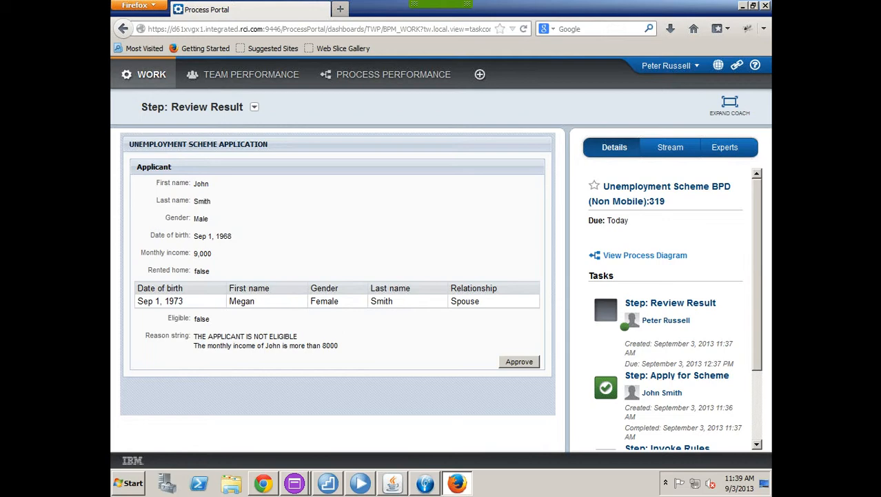
pyautogui.click(519, 362)
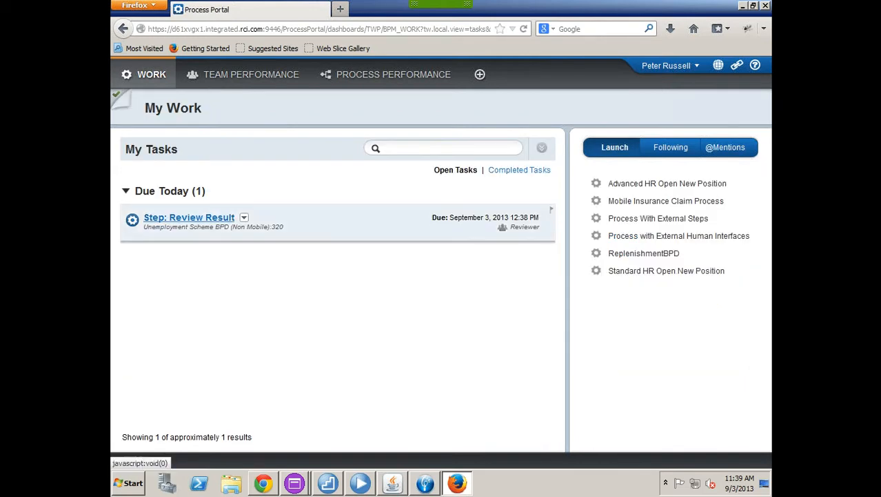
pyautogui.click(193, 217)
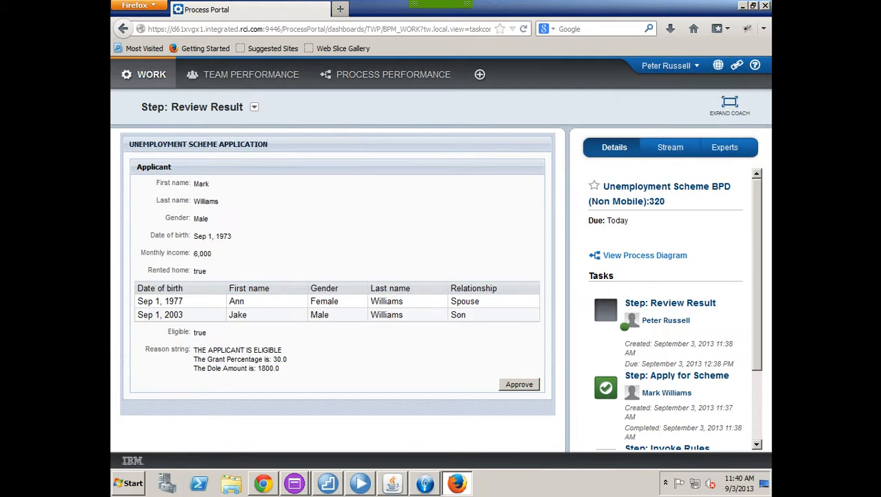
pyautogui.click(151, 74)
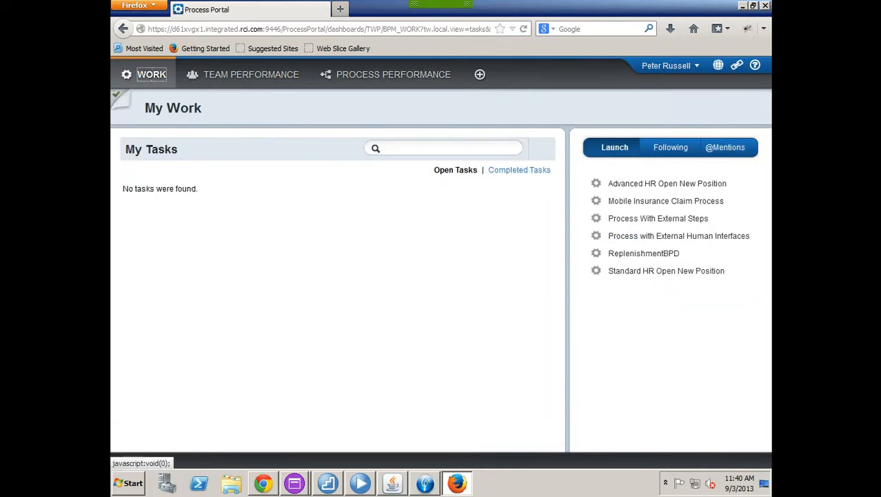
pyautogui.click(670, 66)
# Step: Sign out, log in as the first applicant, and acknowledge instance 319's not-eligible result
pyautogui.click(672, 102)
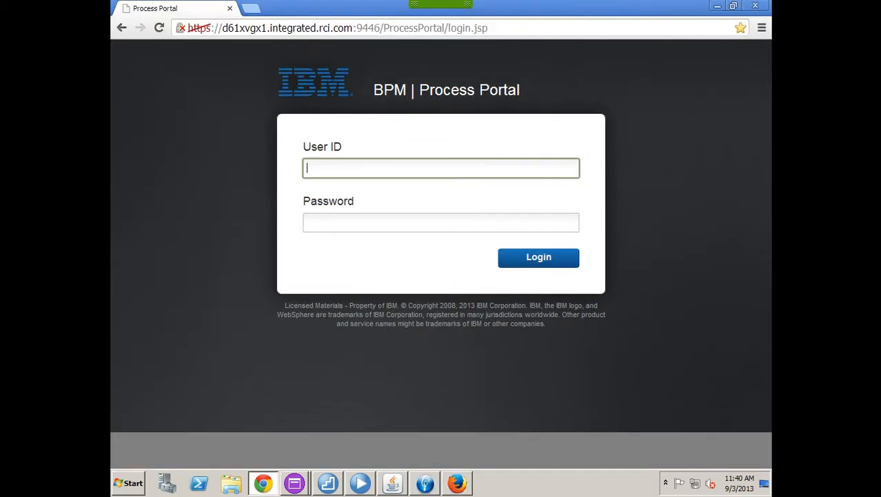
pyautogui.write('John')
pyautogui.press('Tab')
pyautogui.write('***')
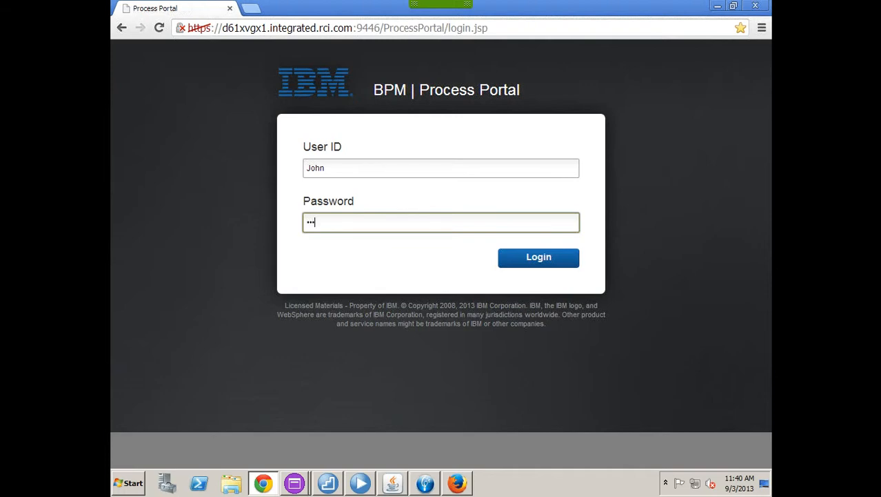
pyautogui.write('***')
pyautogui.press('Return')
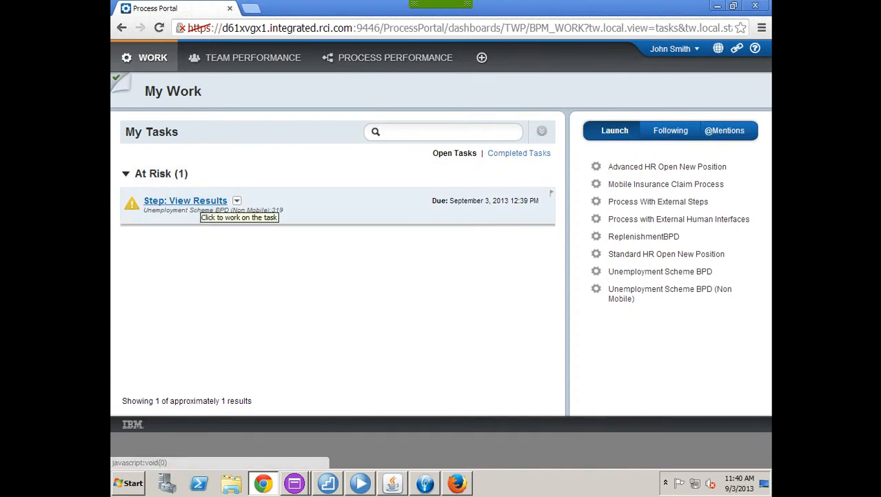
pyautogui.click(201, 203)
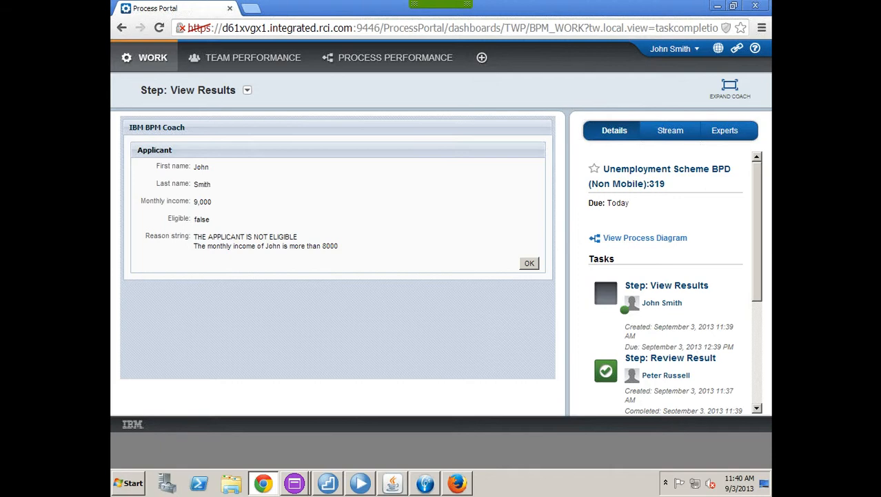
pyautogui.click(529, 263)
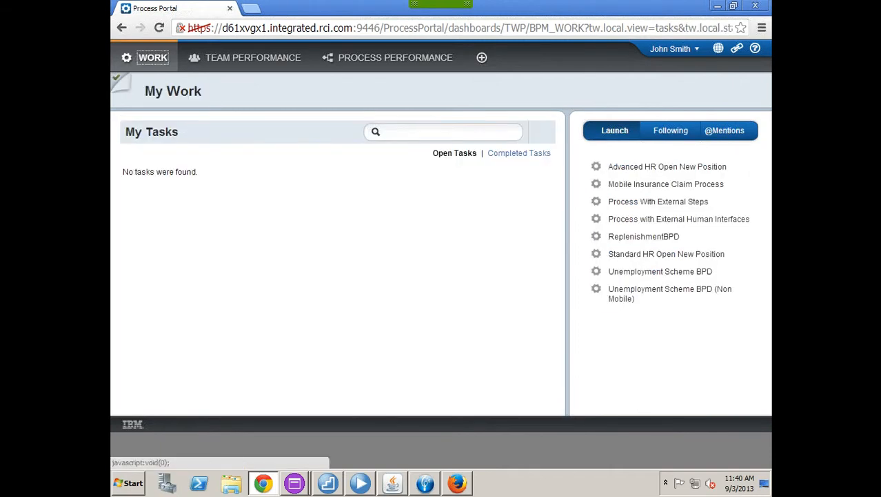
# Step: Log out of the first applicant's account and sign in as the second applicant
pyautogui.click(671, 49)
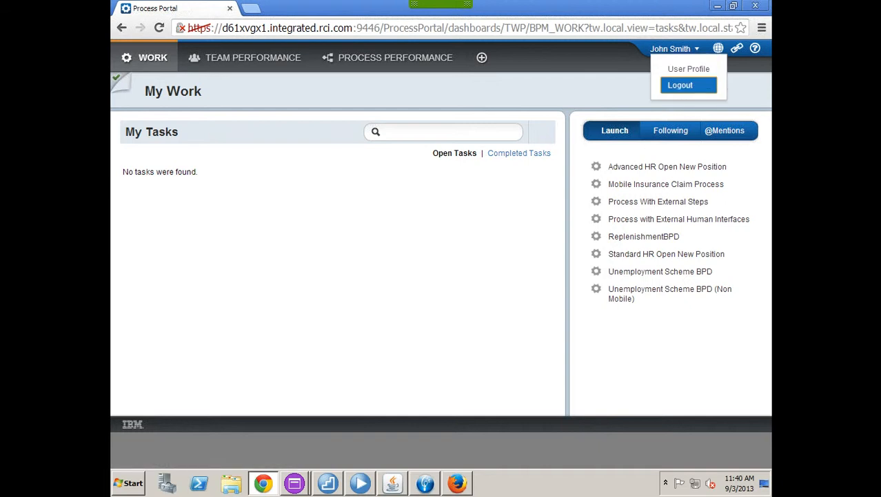
pyautogui.click(681, 85)
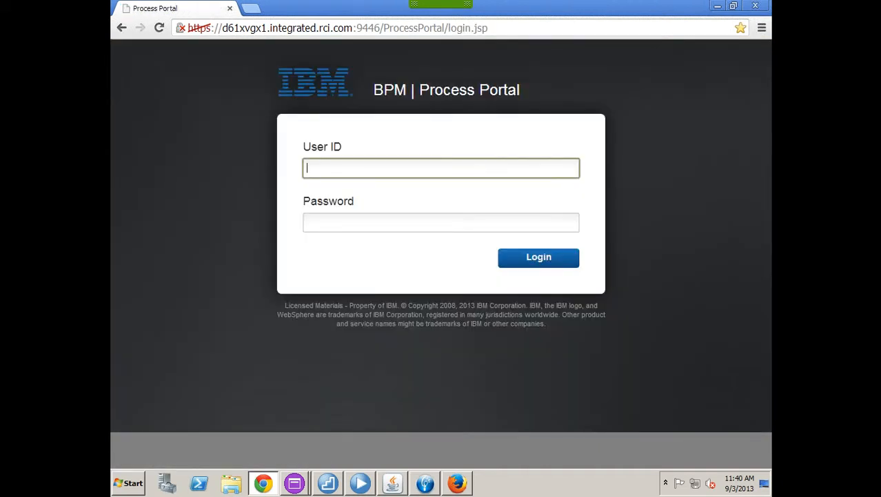
pyautogui.write('Mark')
pyautogui.press('Tab')
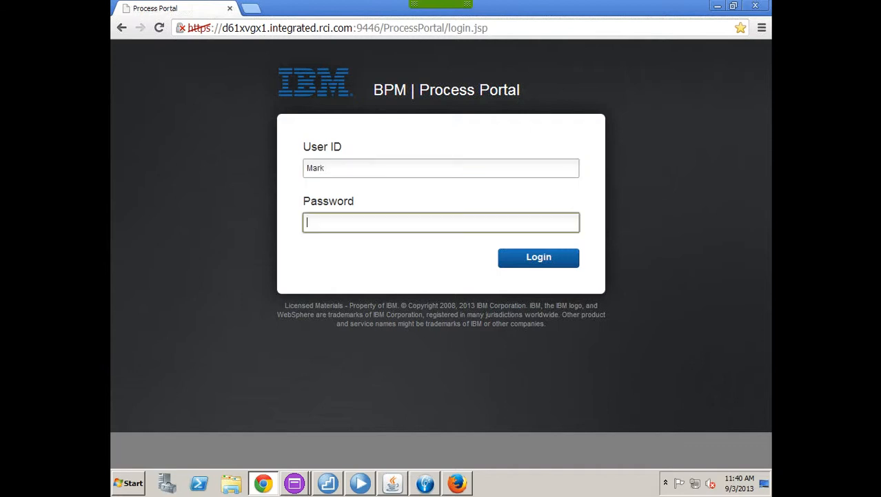
pyautogui.write('••••••')
pyautogui.press('Return')
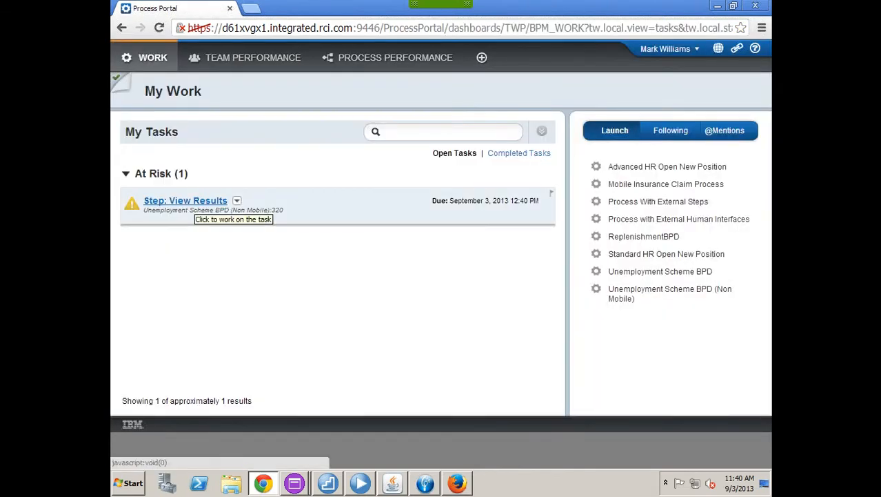
# Step: Acknowledge instance 320's eligible result (30.0% grant, 1800.0 dole) and view Completed Tasks
pyautogui.click(196, 201)
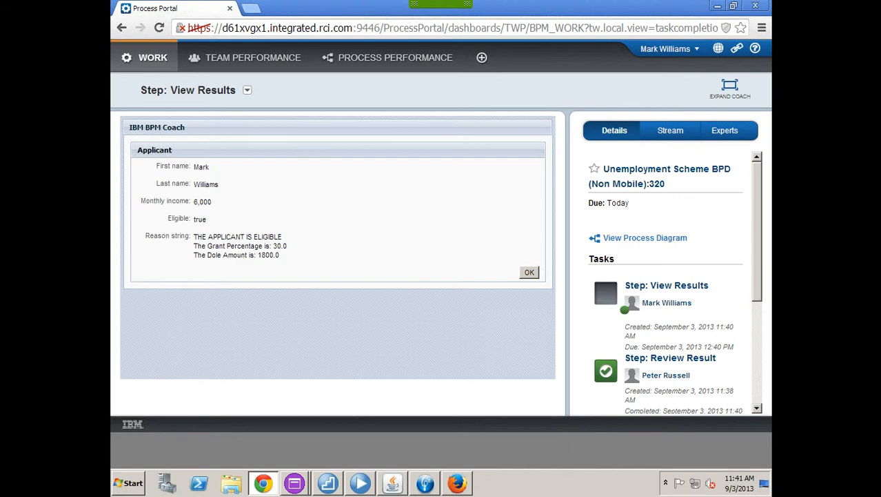
pyautogui.click(529, 272)
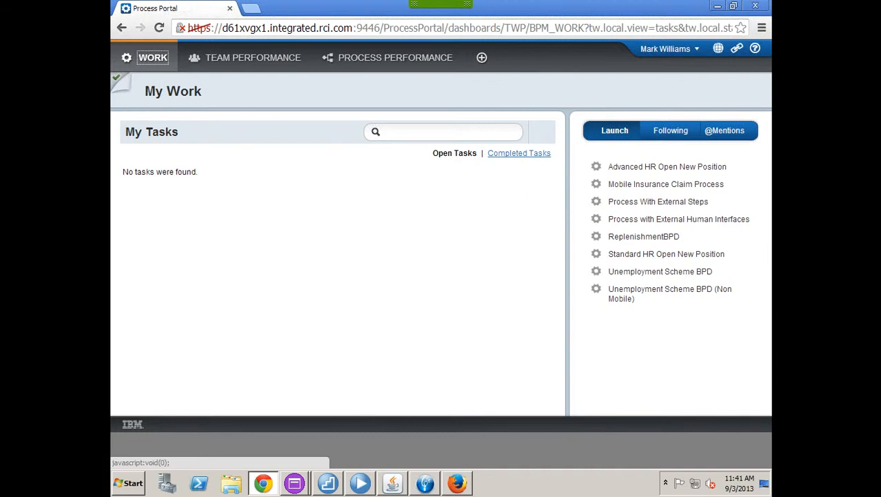
pyautogui.click(519, 153)
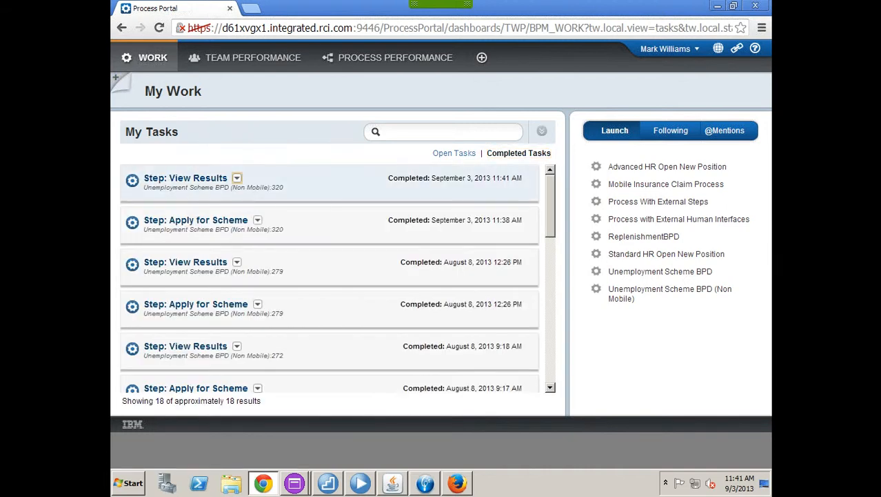
pyautogui.click(236, 178)
pyautogui.click(295, 212)
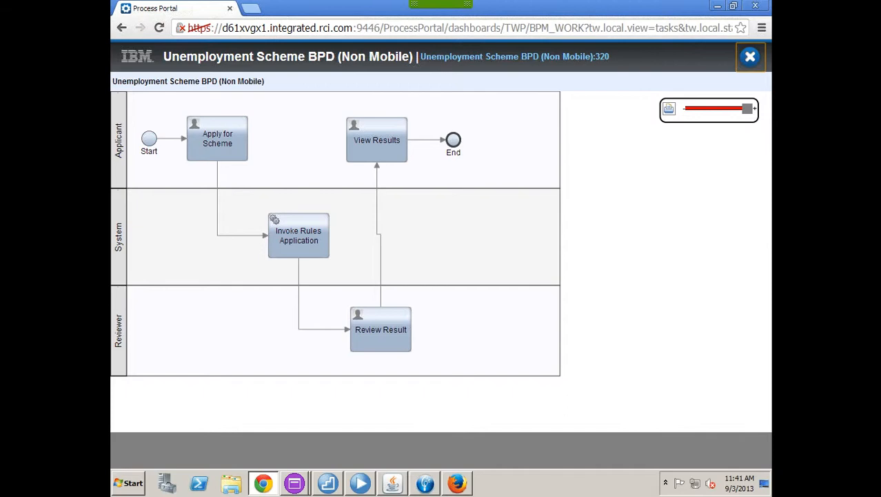
pyautogui.click(751, 57)
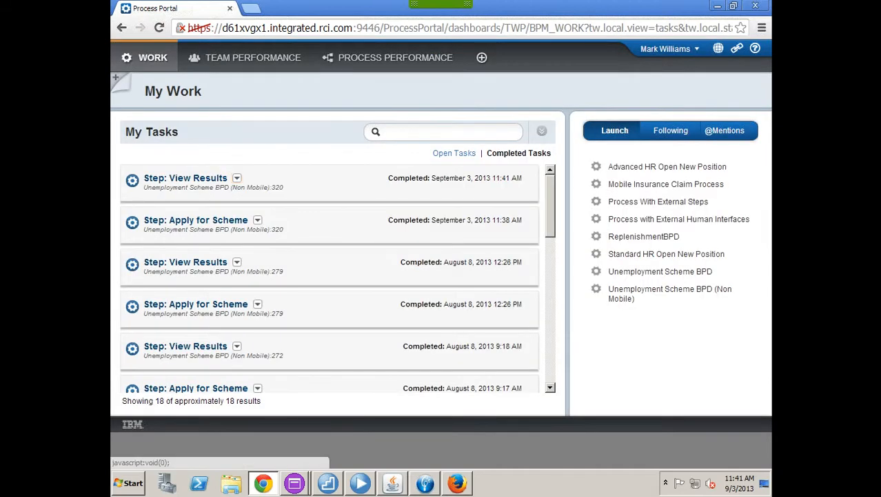
pyautogui.click(670, 49)
# Step: Log out of Process Portal and minimize Firefox to reveal the desktop
pyautogui.click(671, 85)
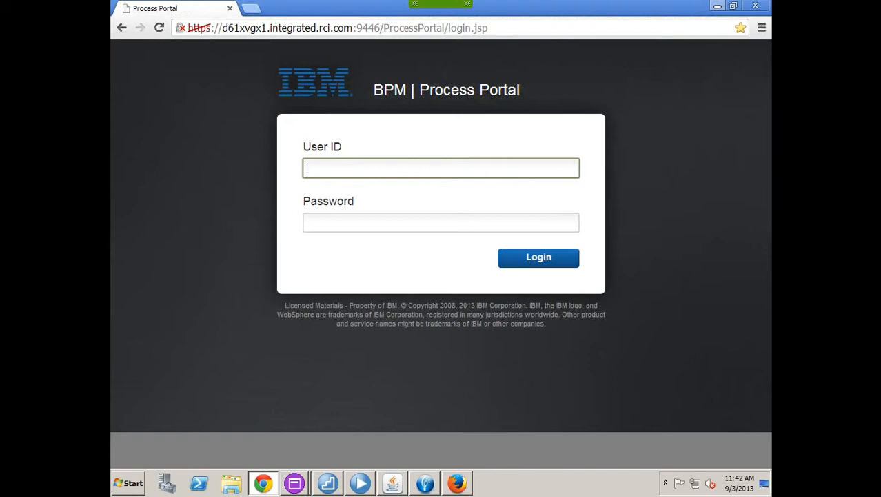
pyautogui.hotkey('alt', 'Tab')
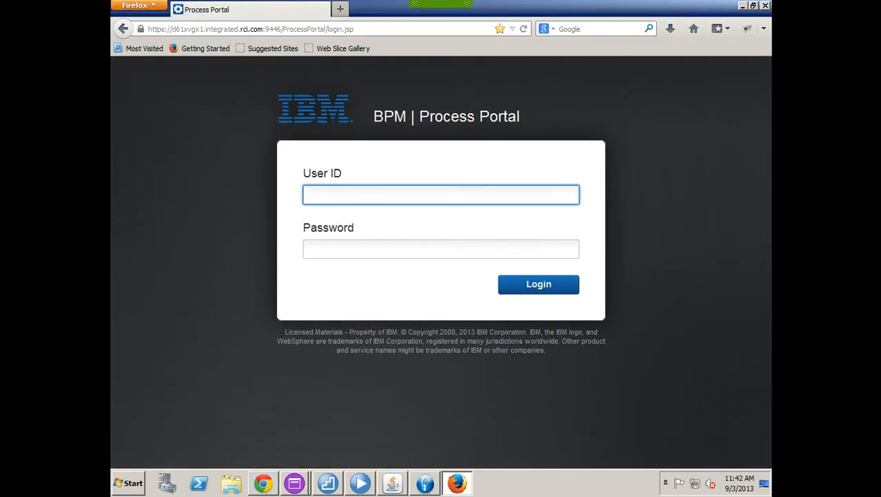
pyautogui.click(743, 6)
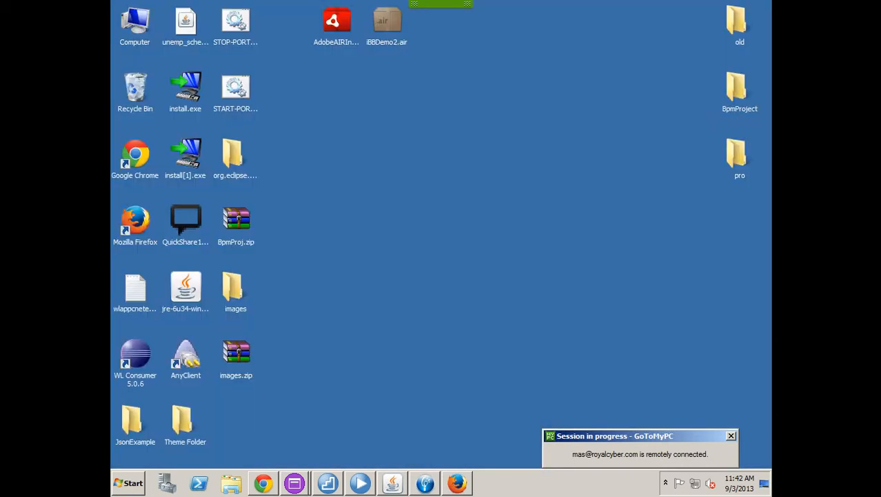
# Step: Delete the Review Result activity and the Reviewer lane from the maximized diagram
pyautogui.click(360, 483)
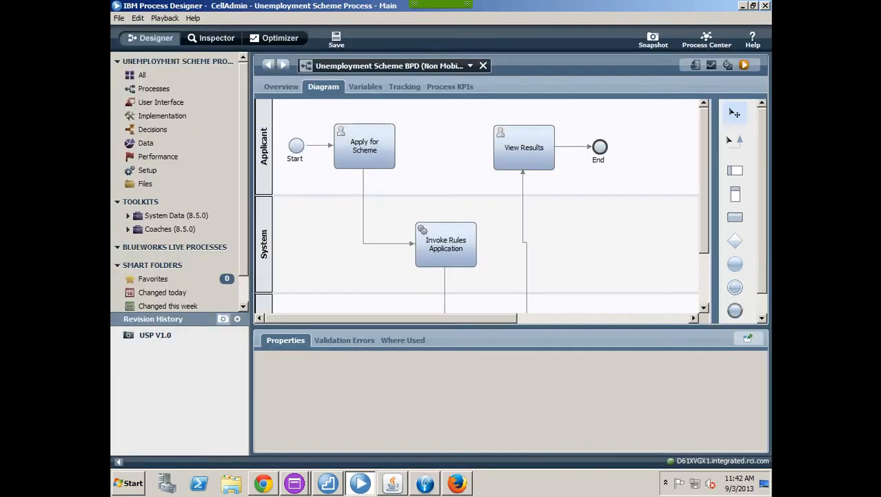
pyautogui.doubleClick(324, 87)
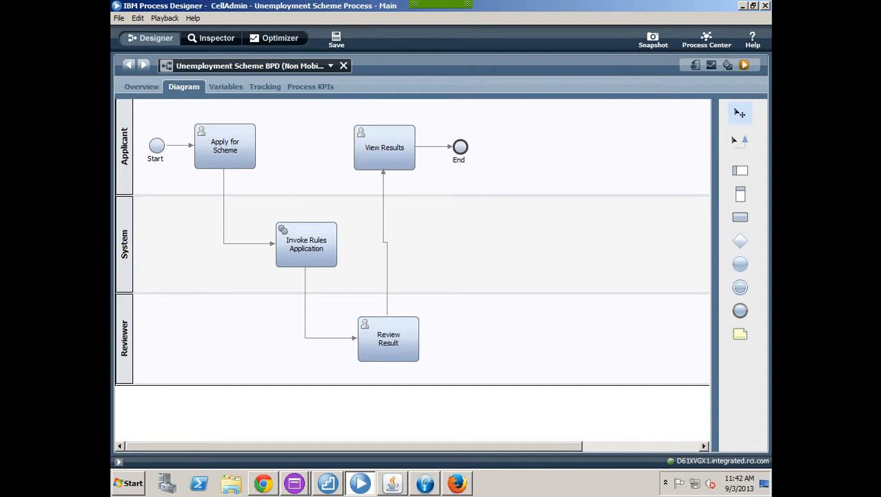
pyautogui.click(389, 338)
pyautogui.press('Delete')
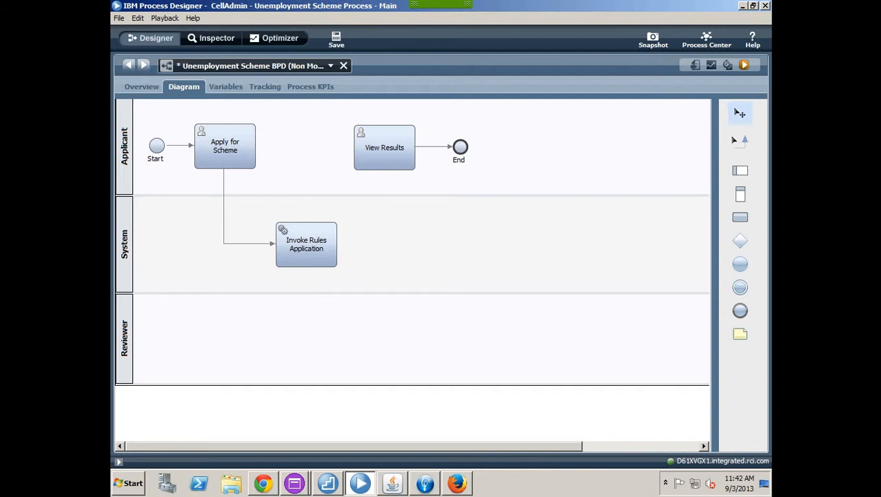
pyautogui.click(124, 338)
pyautogui.press('Delete')
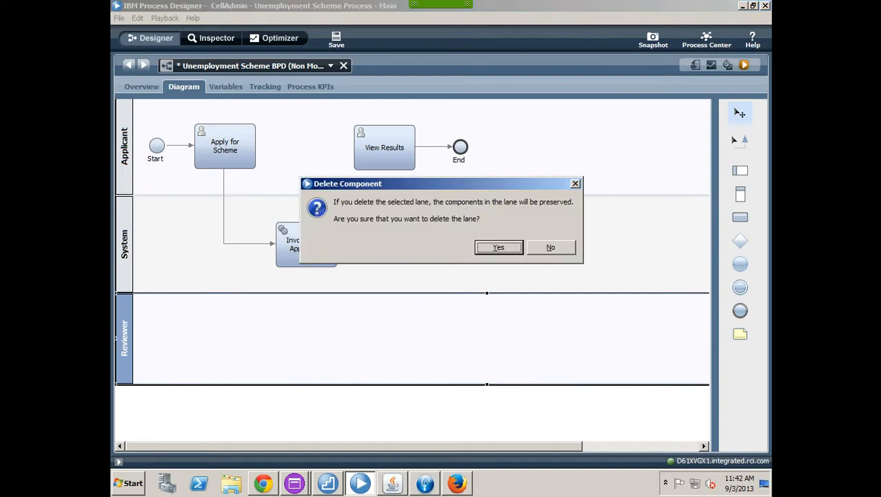
pyautogui.press('Return')
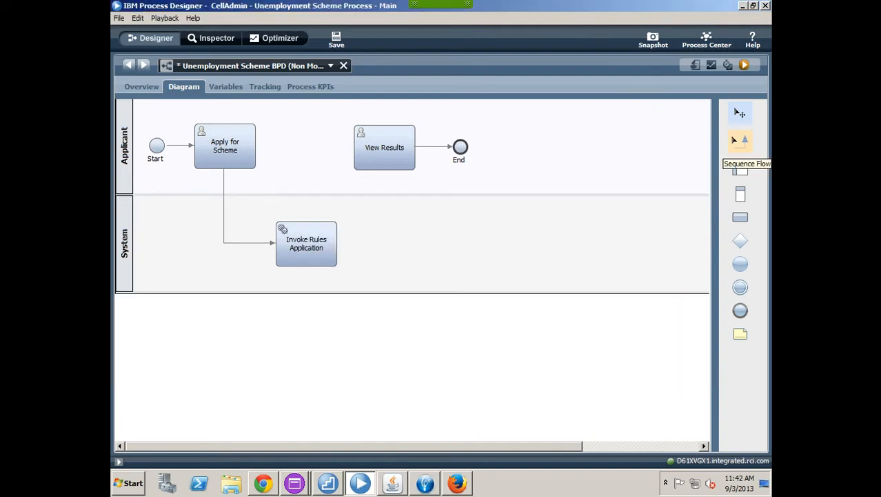
# Step: Connect Invoke Rules Application to View Results with a sequence flow, save, and hide Designer
pyautogui.click(740, 141)
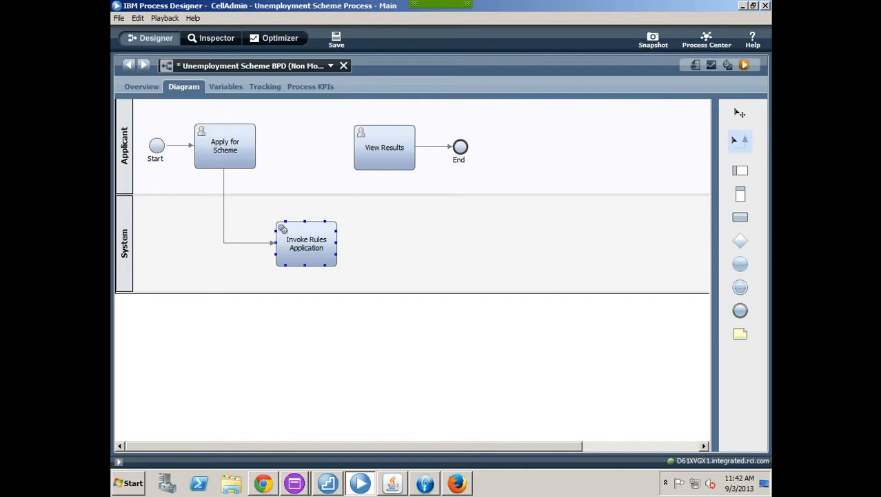
pyautogui.moveTo(337, 243)
pyautogui.mouseDown()
pyautogui.moveTo(397, 243)
pyautogui.moveTo(383, 169)
pyautogui.mouseUp()
pyautogui.hotkey('ctrl', 's')
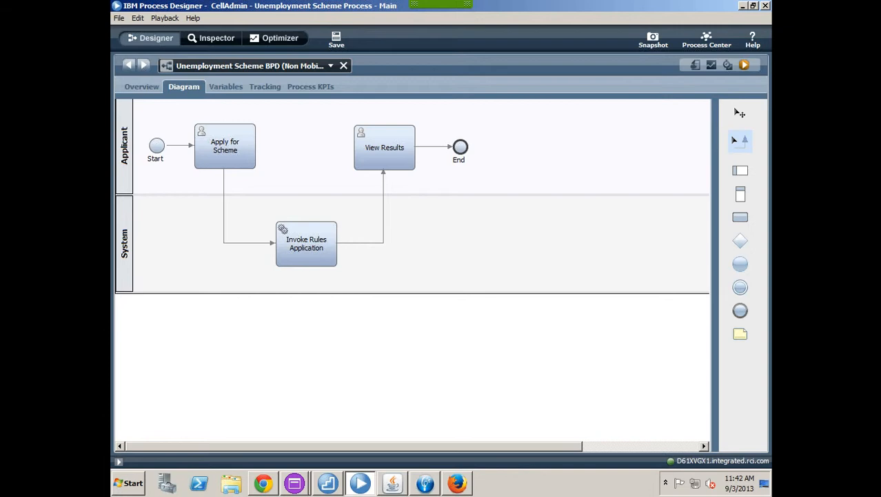
pyautogui.press('super+d')
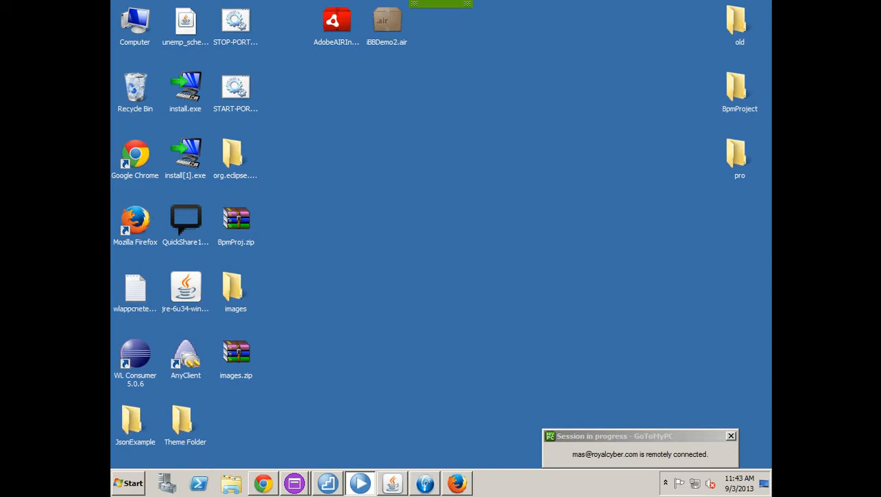
# Step: Sign in to Process Portal with the applicant's username and password
pyautogui.click(264, 483)
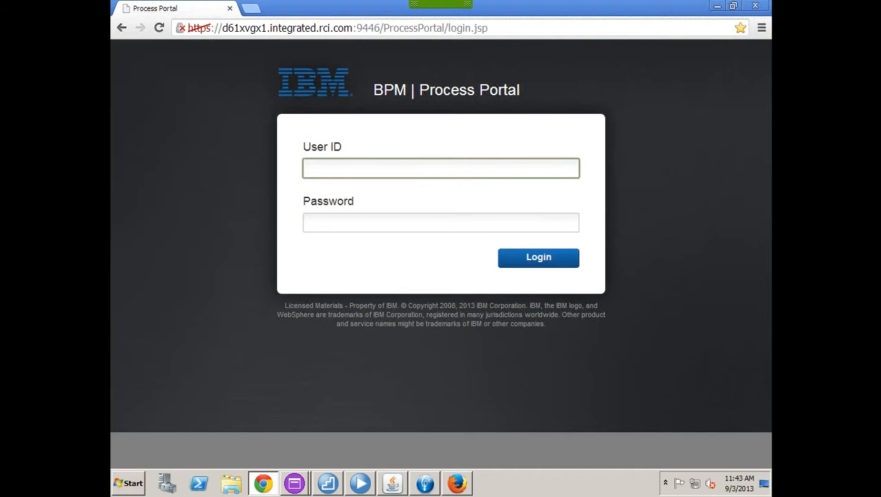
pyautogui.write('Thomas')
pyautogui.press('Tab')
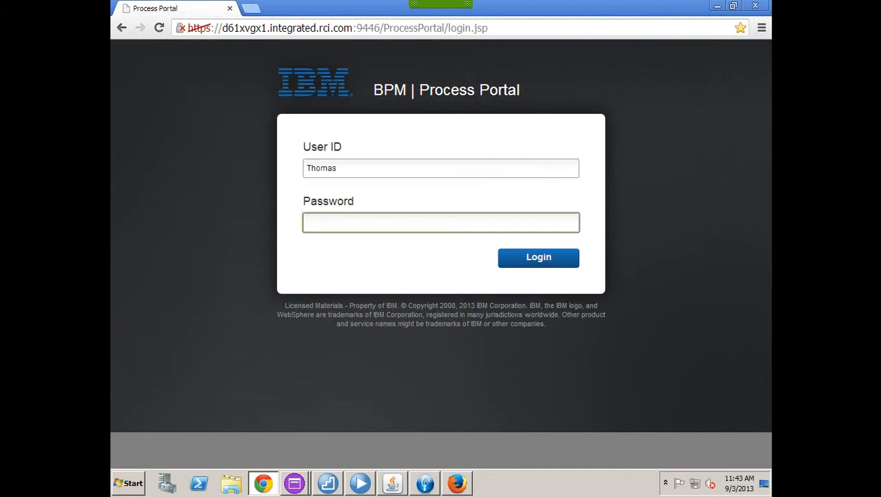
pyautogui.write('******')
pyautogui.press('Return')
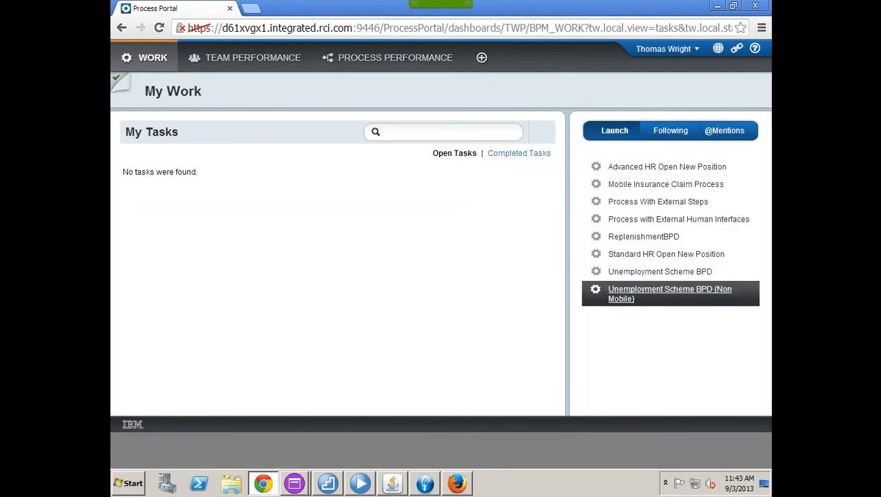
pyautogui.click(670, 293)
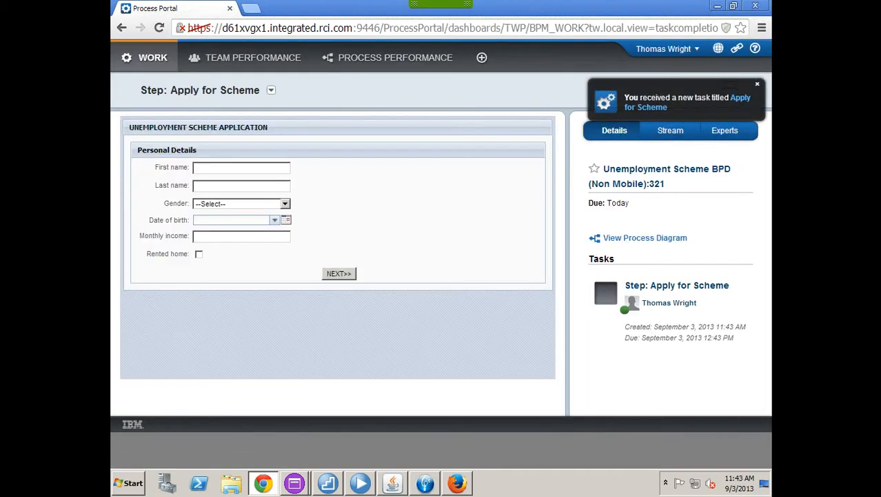
pyautogui.click(241, 168)
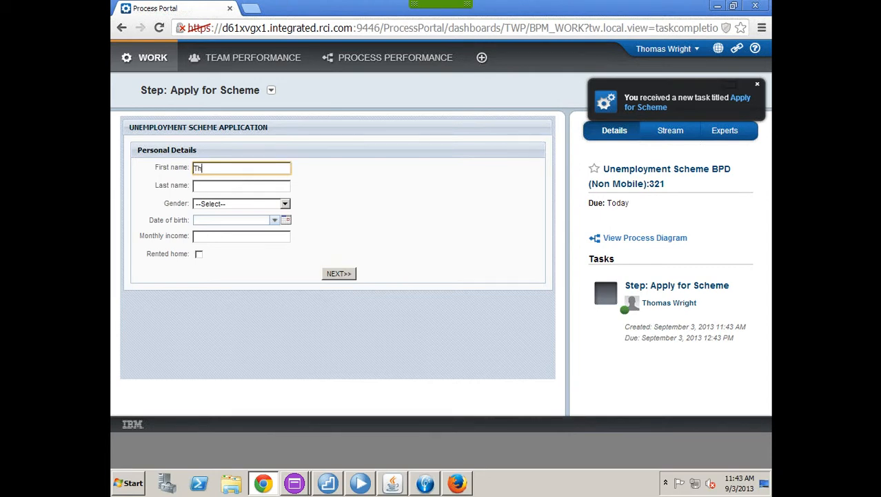
pyautogui.press('Tab')
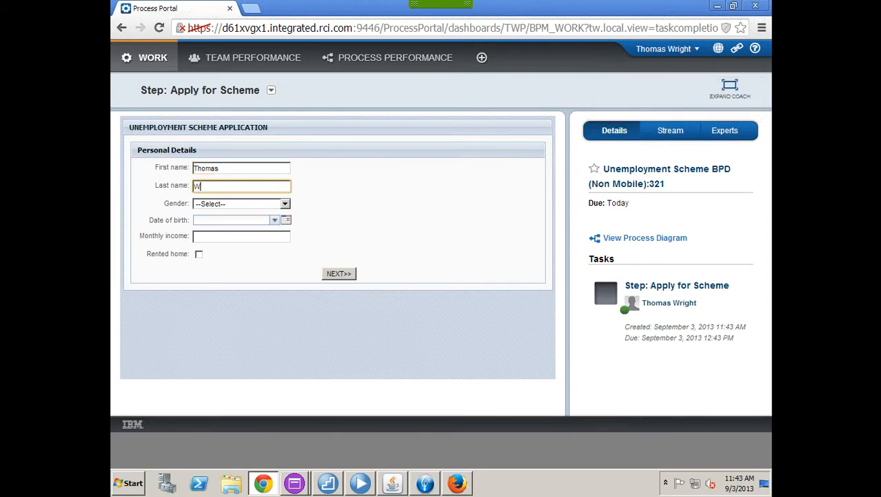
pyautogui.press('Tab')
pyautogui.hotkey('alt', 'Down')
pyautogui.press('Down')
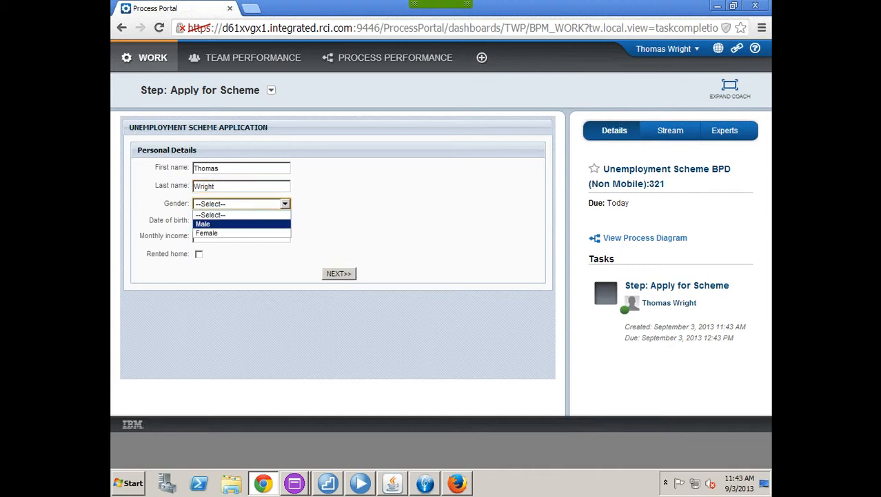
pyautogui.press('Return')
pyautogui.press('Tab')
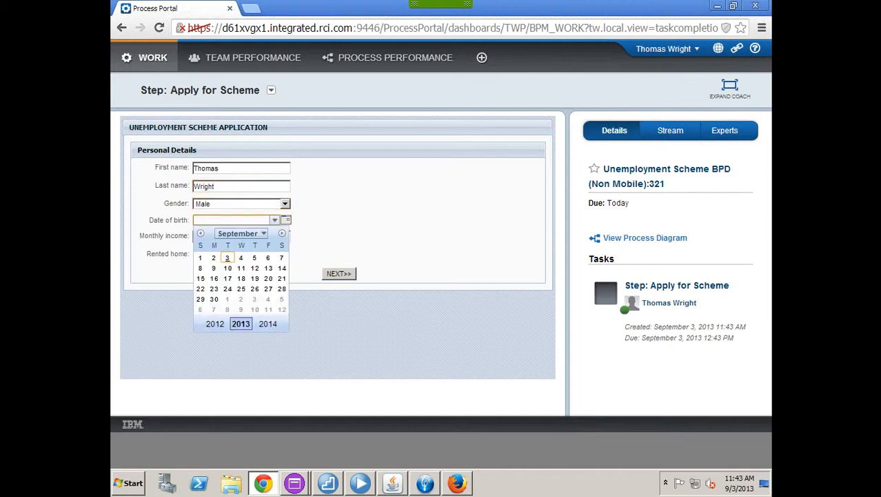
pyautogui.write('9/1/2013')
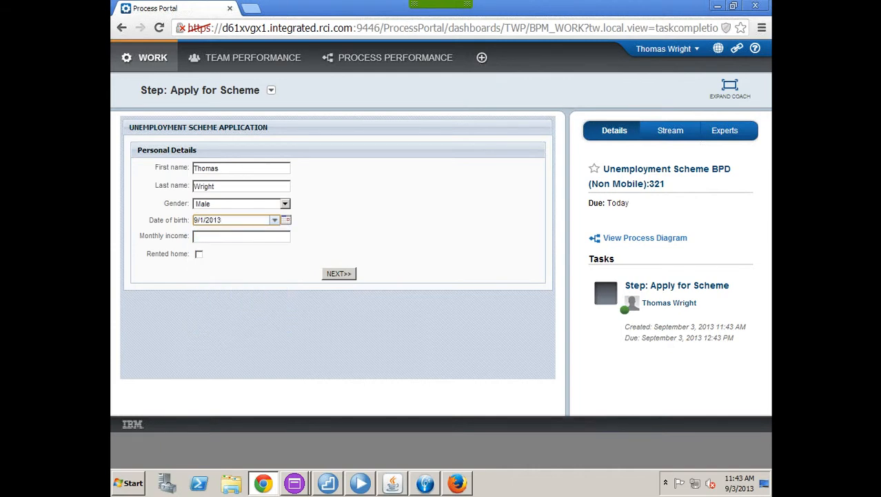
pyautogui.press('BackSpace')
pyautogui.press('BackSpace')
pyautogui.press('BackSpace')
pyautogui.press('BackSpace')
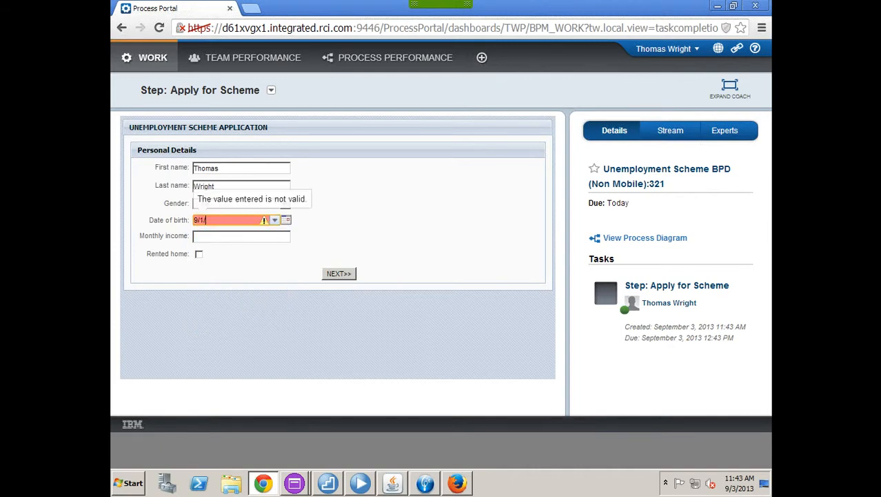
pyautogui.write('1983')
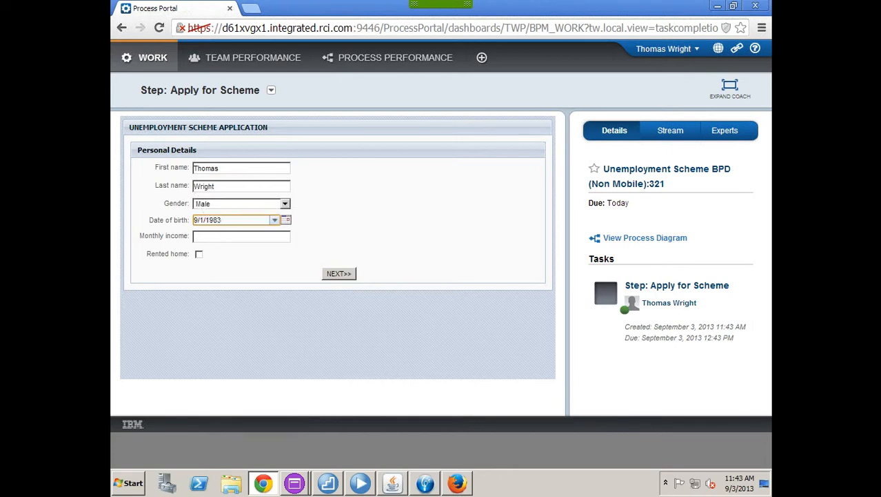
# Step: Enter 7000 monthly income, tick Rented home, and submit the personal details
pyautogui.click(241, 237)
pyautogui.write('7000')
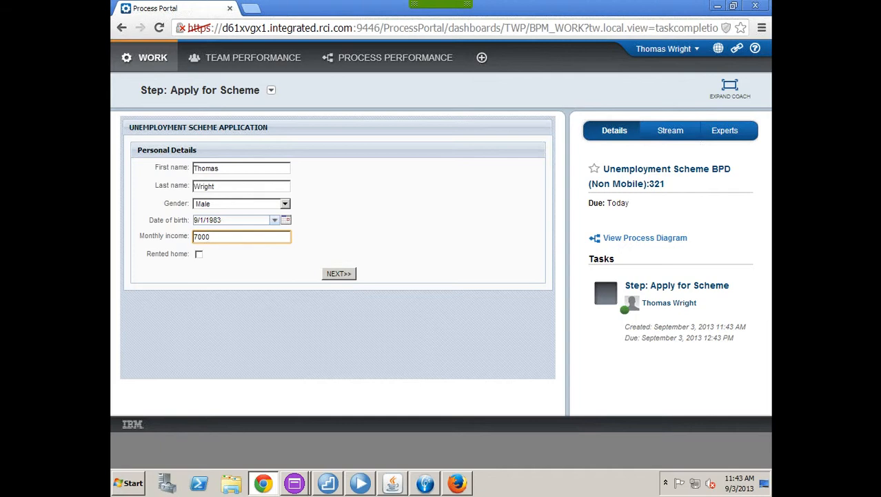
pyautogui.press('Tab')
pyautogui.press('space')
pyautogui.press('Return')
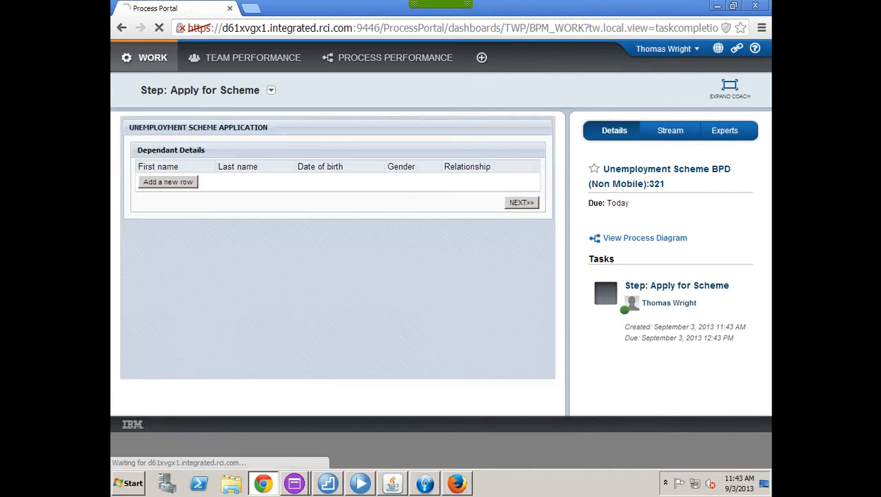
pyautogui.click(168, 183)
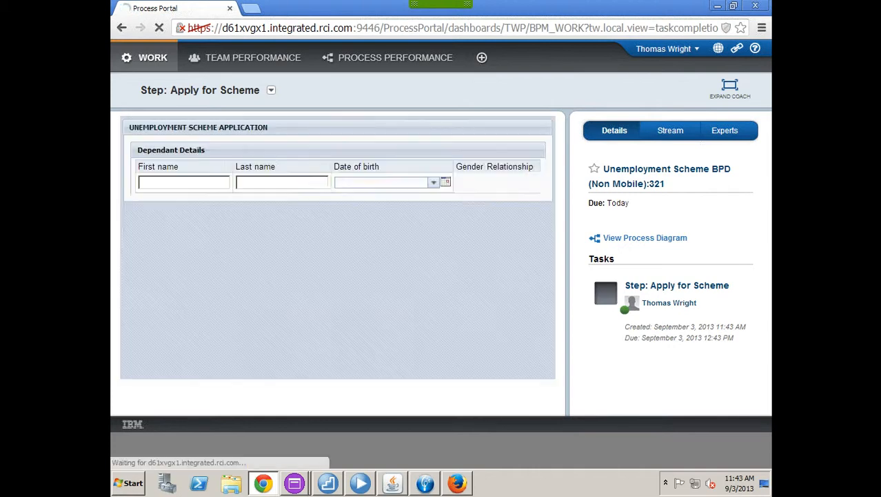
pyautogui.click(179, 182)
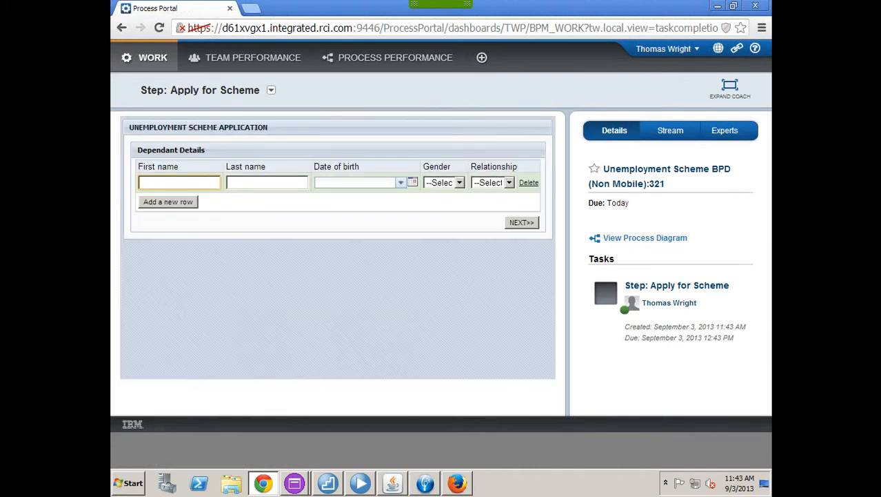
pyautogui.press('Tab')
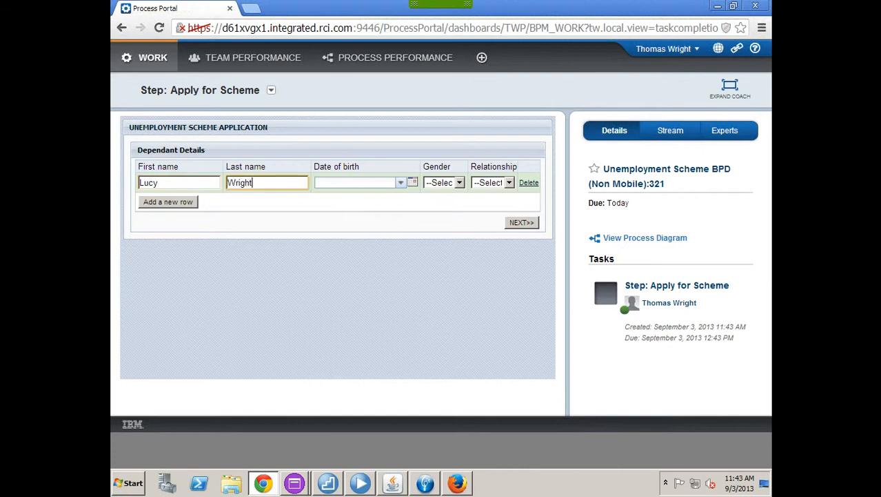
pyautogui.press('Tab')
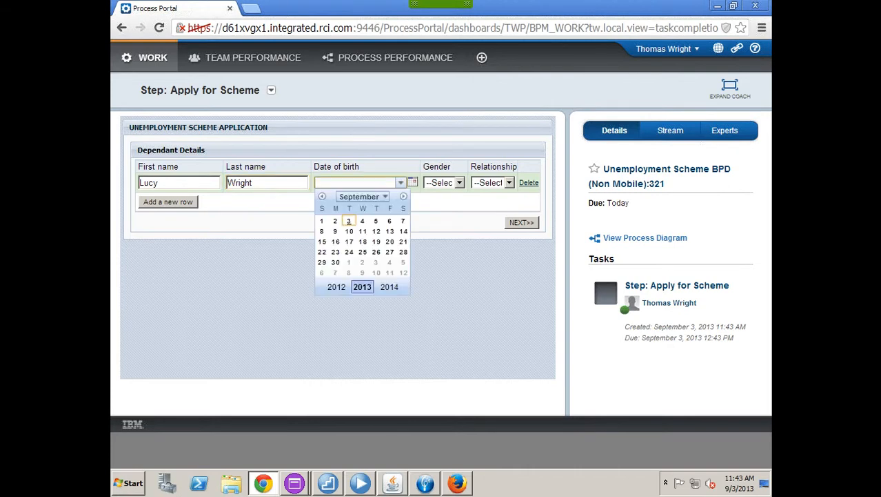
pyautogui.click(322, 231)
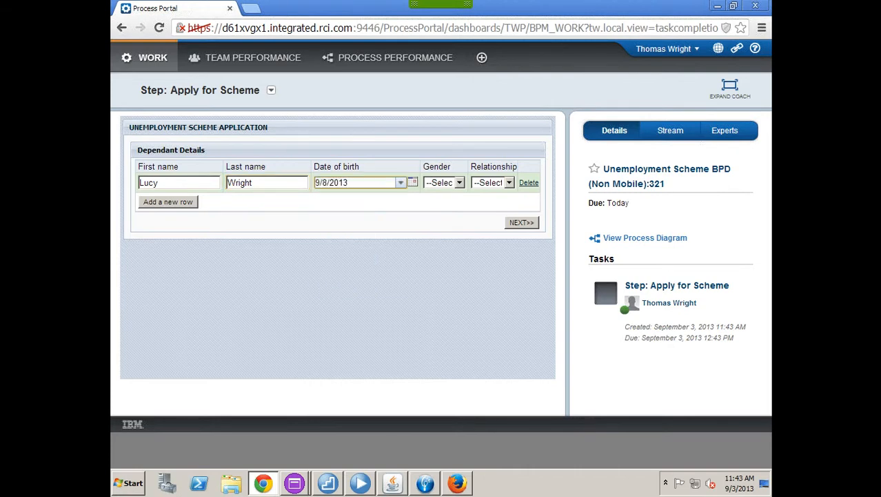
pyautogui.press('BackSpace')
pyautogui.press('BackSpace')
pyautogui.press('BackSpace')
pyautogui.press('BackSpace')
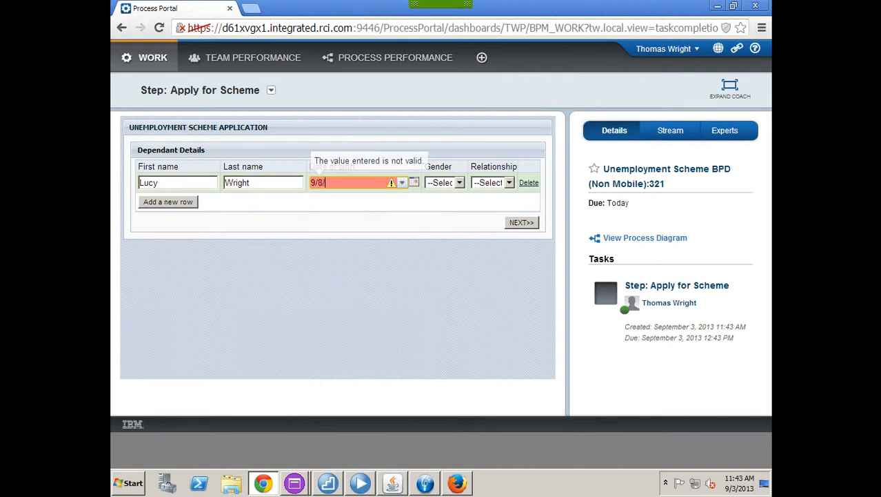
pyautogui.write('1989')
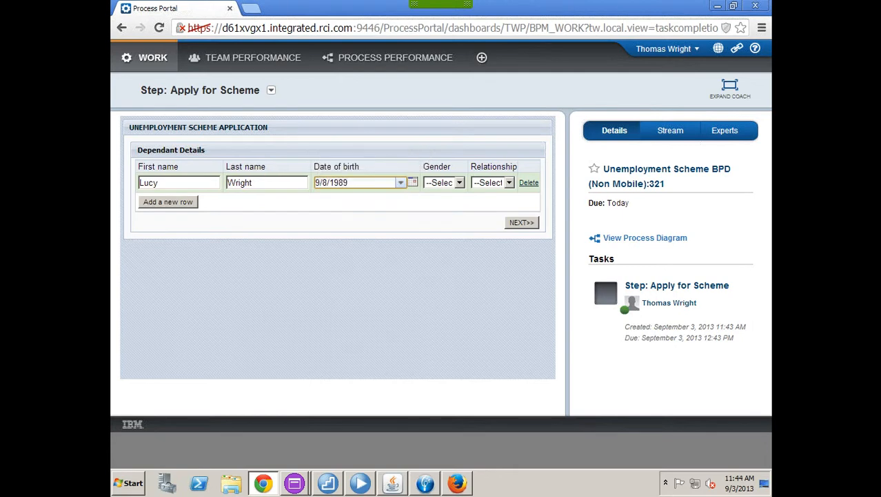
# Step: Set the dependant to Female and Spouse, then proceed and submit the application
pyautogui.click(459, 183)
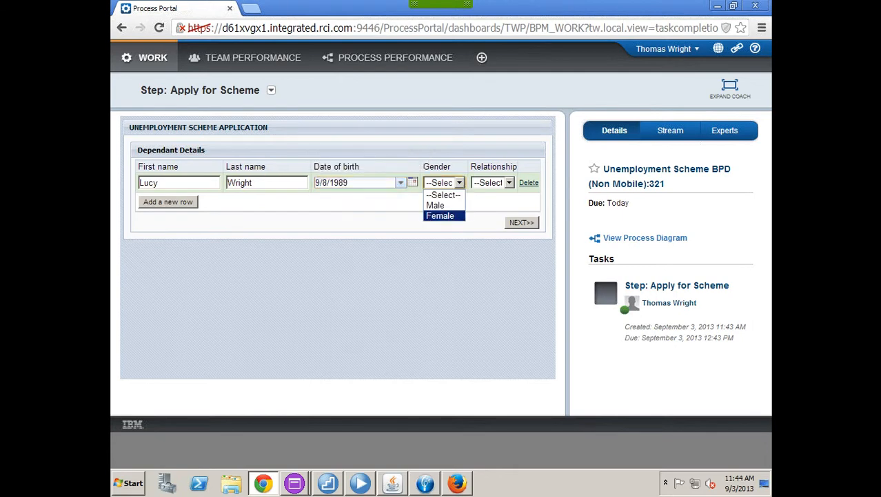
pyautogui.click(440, 216)
pyautogui.click(509, 183)
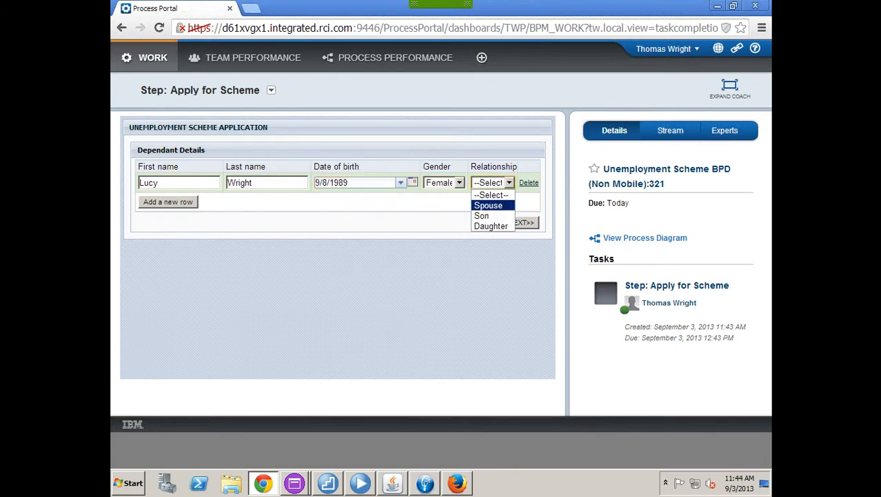
pyautogui.click(492, 205)
pyautogui.click(522, 222)
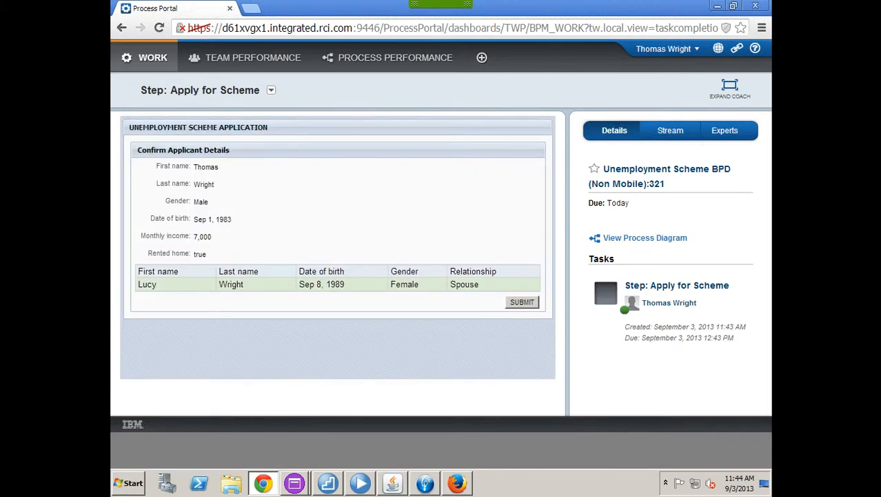
pyautogui.click(522, 302)
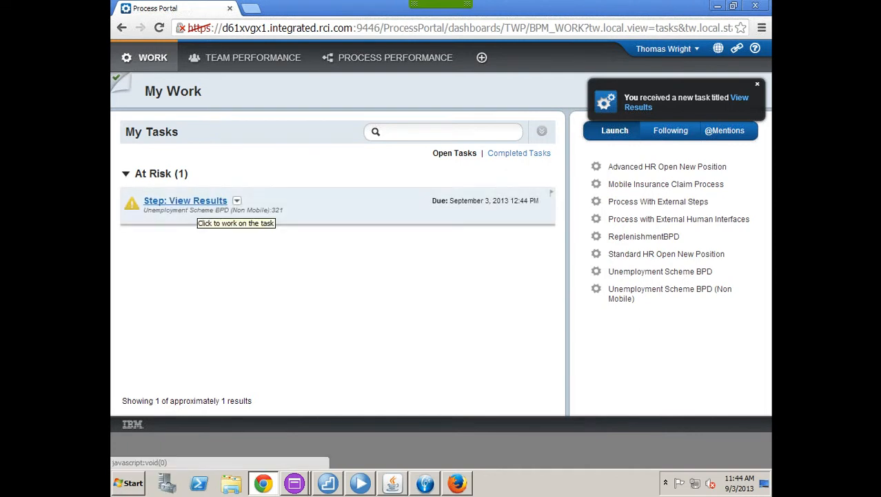
# Step: Acknowledge instance 321's eligible 25% grant result, then log out and minimize Chrome
pyautogui.click(185, 200)
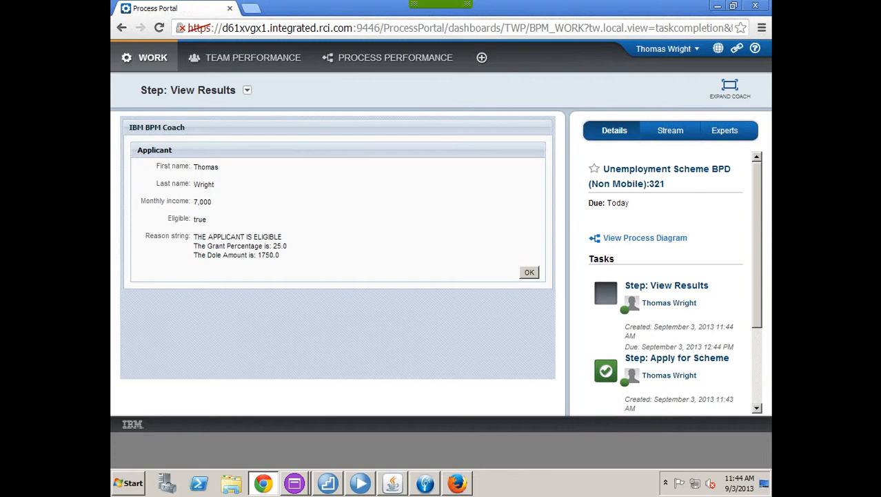
pyautogui.click(529, 272)
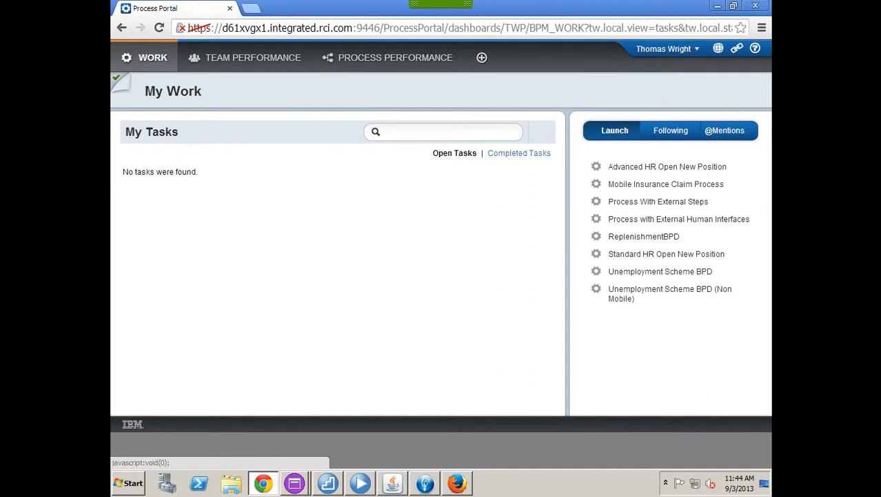
pyautogui.click(667, 49)
pyautogui.click(669, 85)
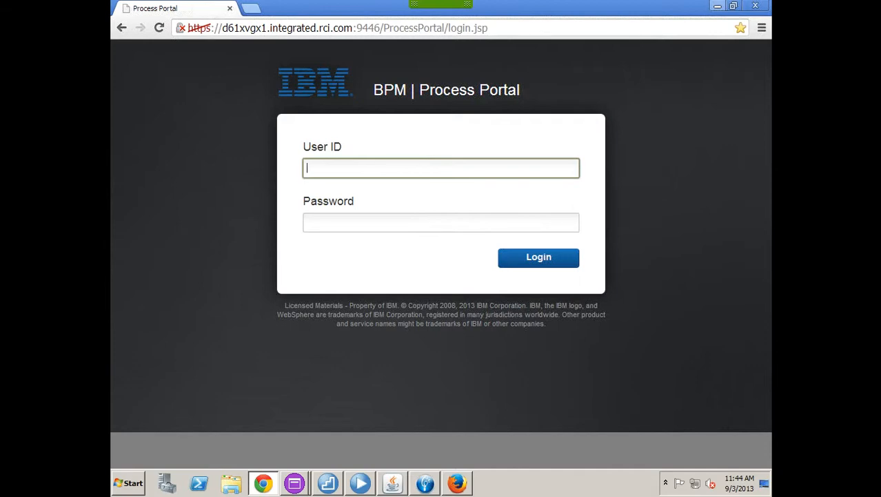
pyautogui.click(717, 5)
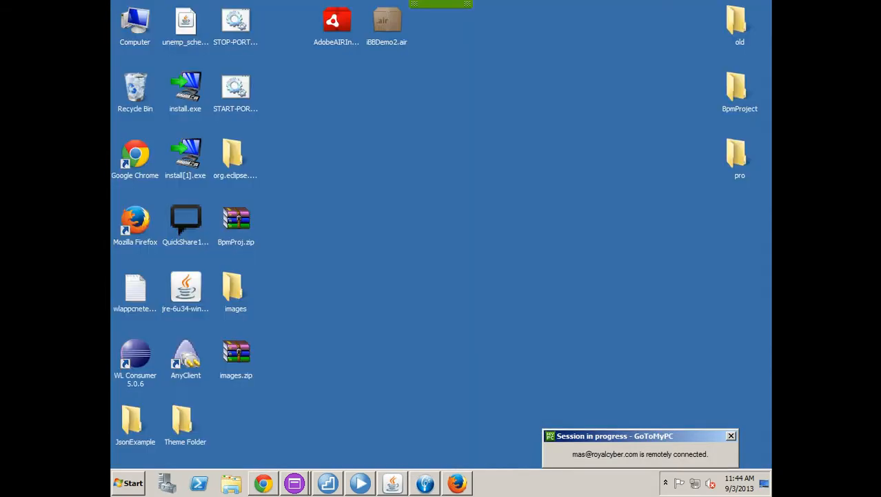
# Step: Open the Decision Center bookmark in a new Chrome tab and sign in with the administrator credentials
pyautogui.moveTo(456, 483)
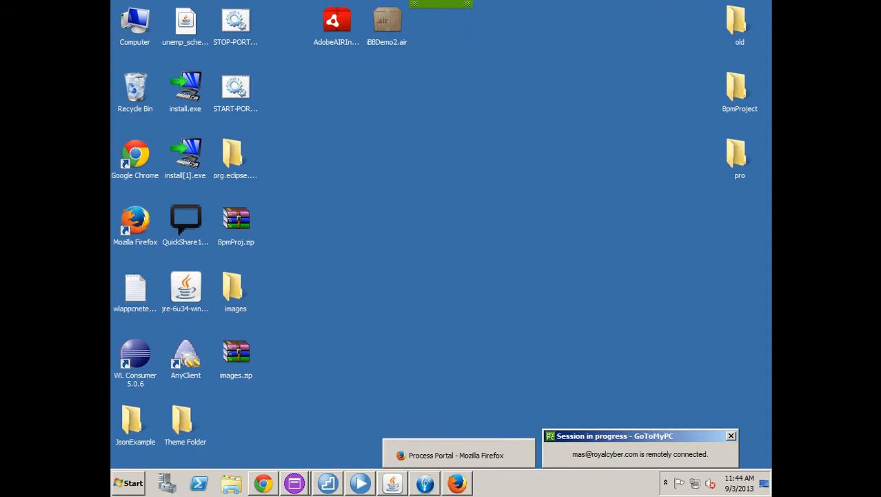
pyautogui.click(263, 483)
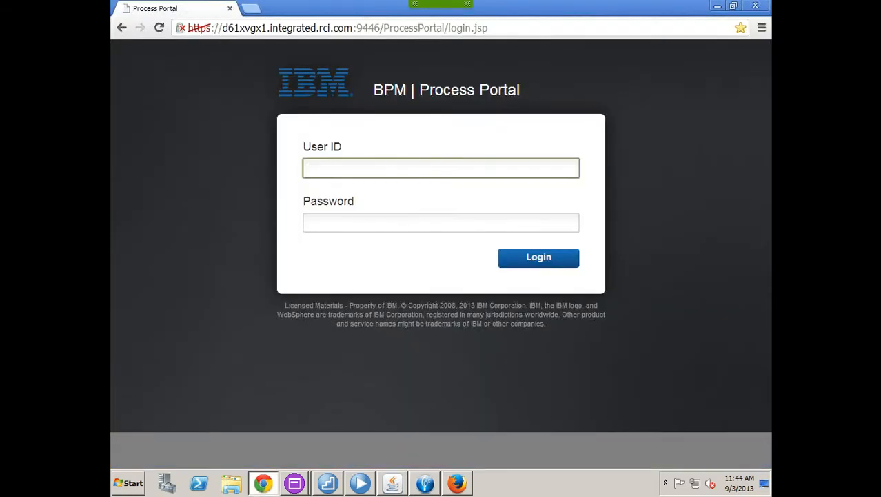
pyautogui.click(250, 8)
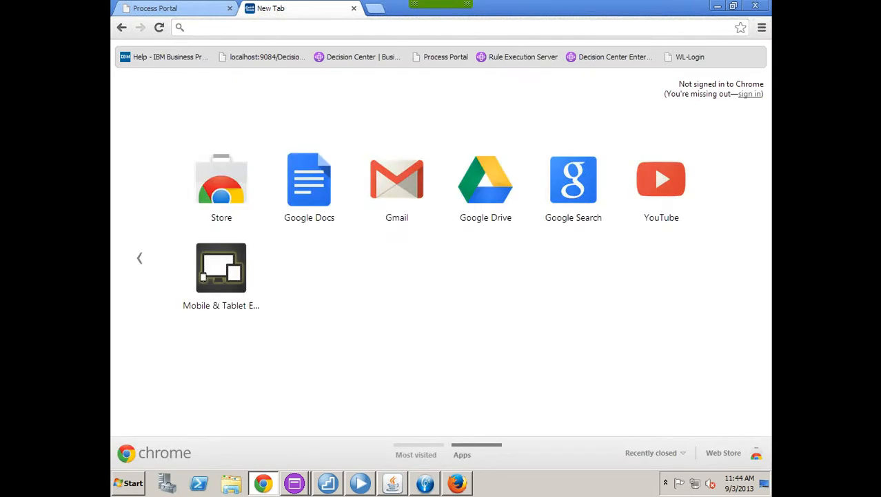
pyautogui.click(611, 57)
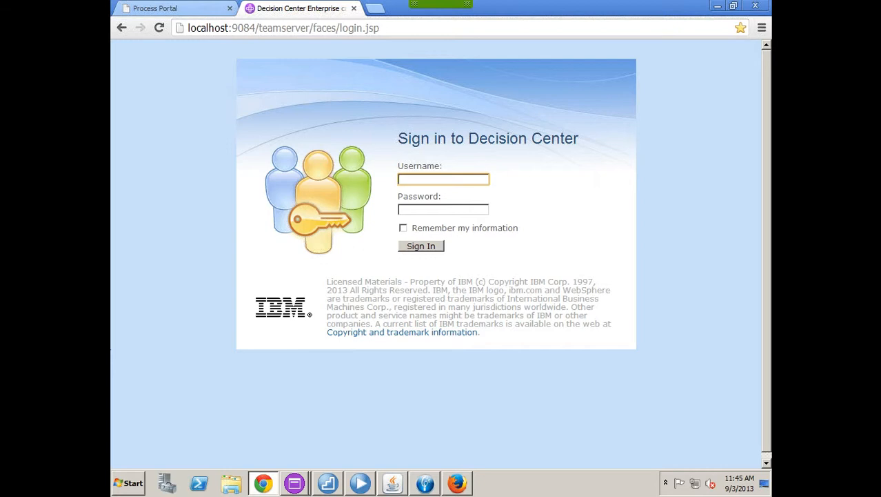
pyautogui.write('admin')
pyautogui.press('Tab')
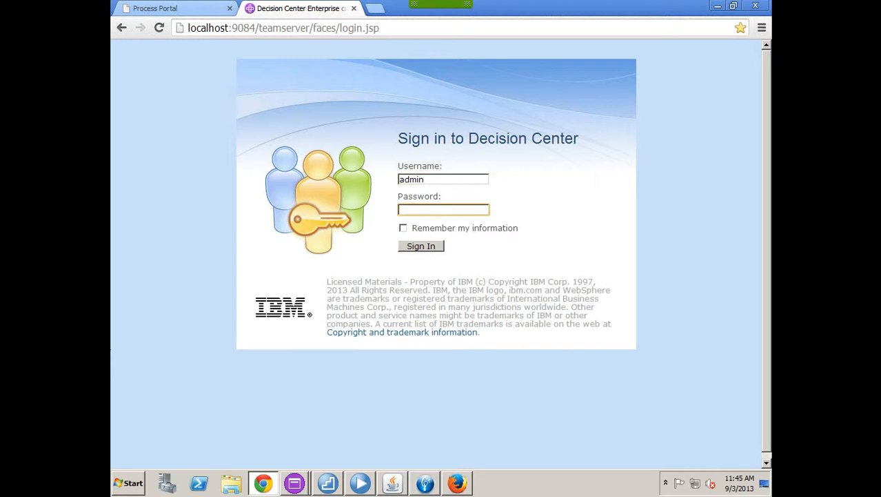
pyautogui.write('admin')
pyautogui.press('Return')
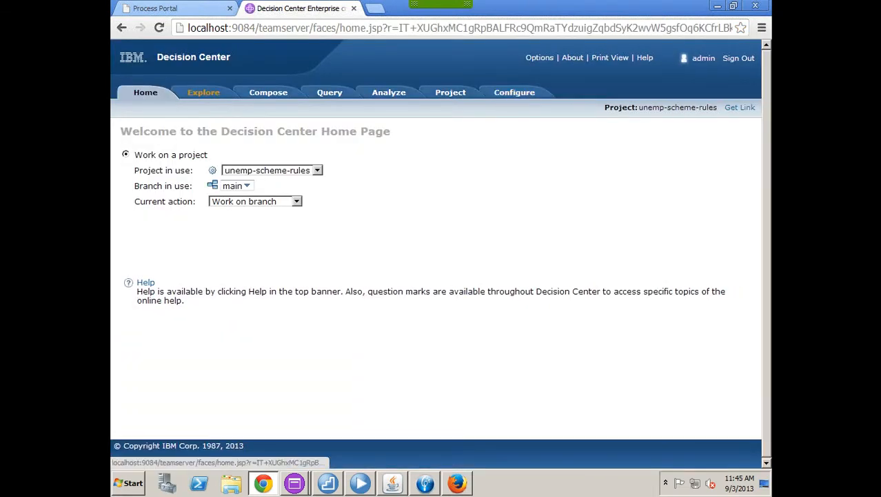
# Step: Change the Check Validity rule's incomeLimit from 8000 to 10000 and save the rule
pyautogui.click(203, 92)
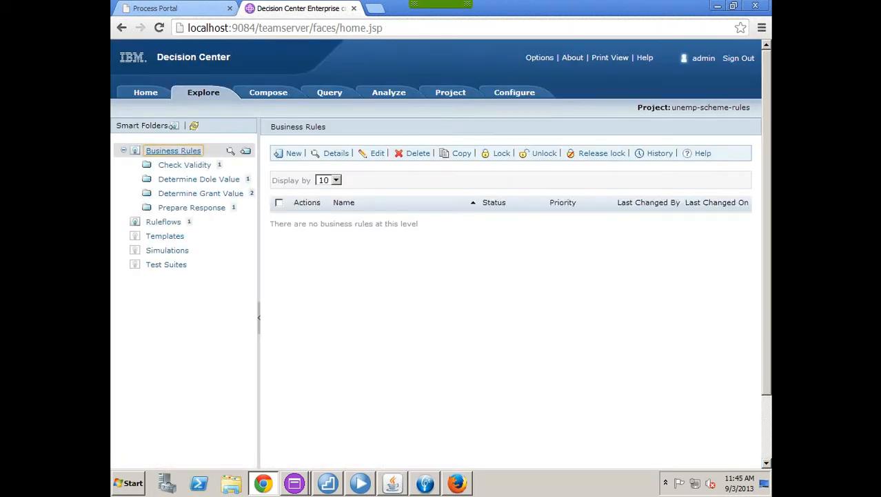
pyautogui.click(184, 165)
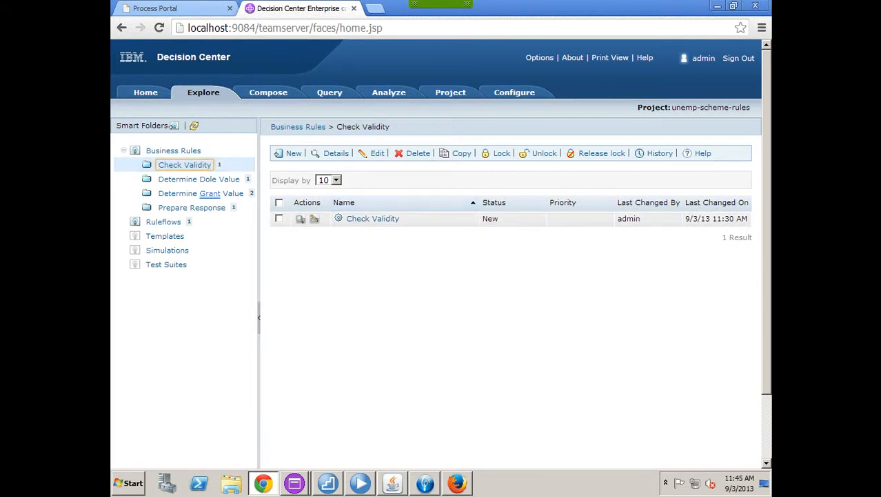
pyautogui.click(314, 218)
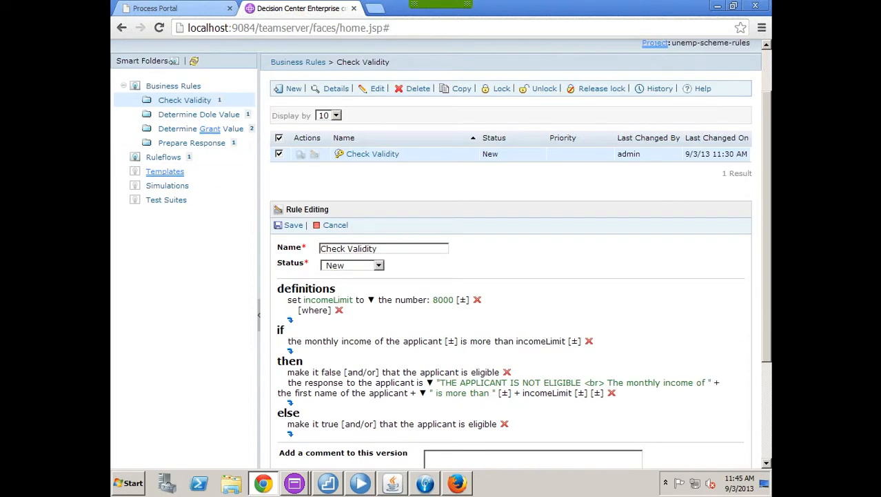
pyautogui.click(443, 236)
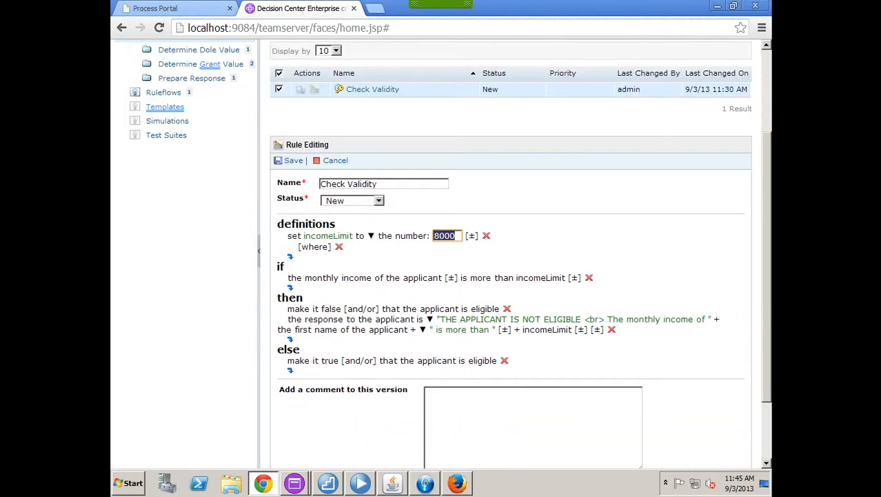
pyautogui.write('10000')
pyautogui.press('Return')
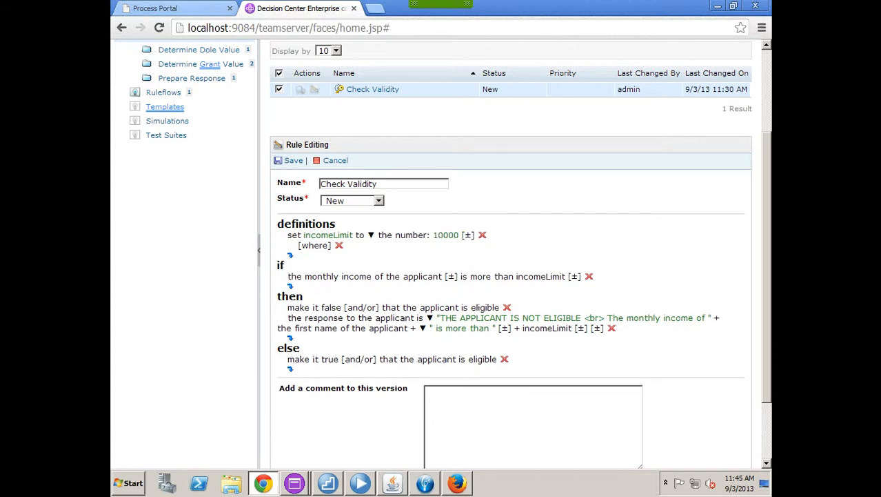
pyautogui.click(293, 160)
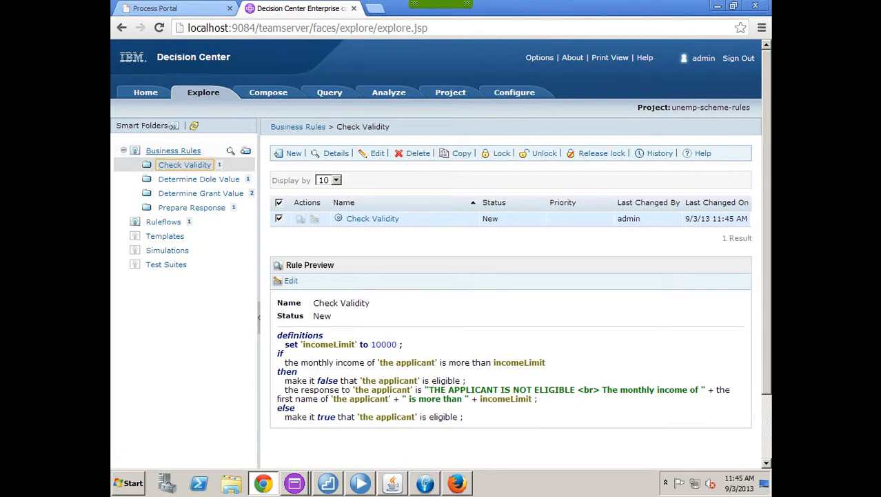
# Step: Open the Grant for Dependants table and set rows 1 and 2 grant values to 10 and 15
pyautogui.click(233, 194)
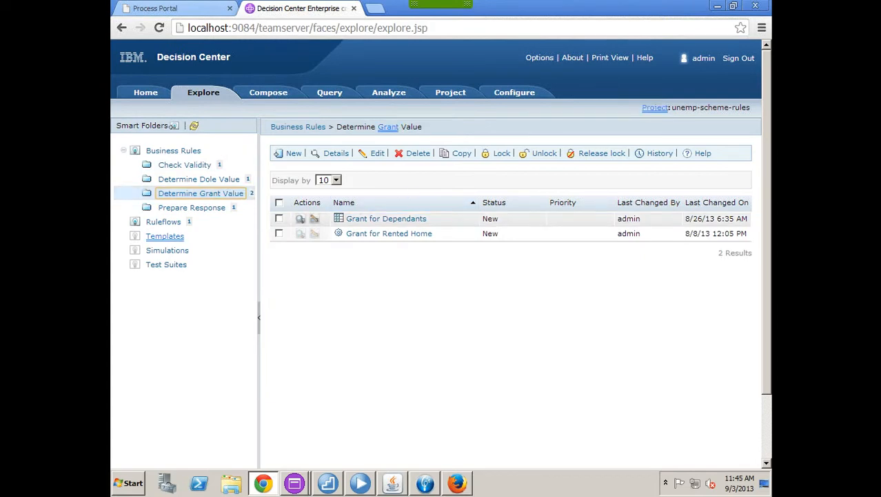
pyautogui.click(313, 218)
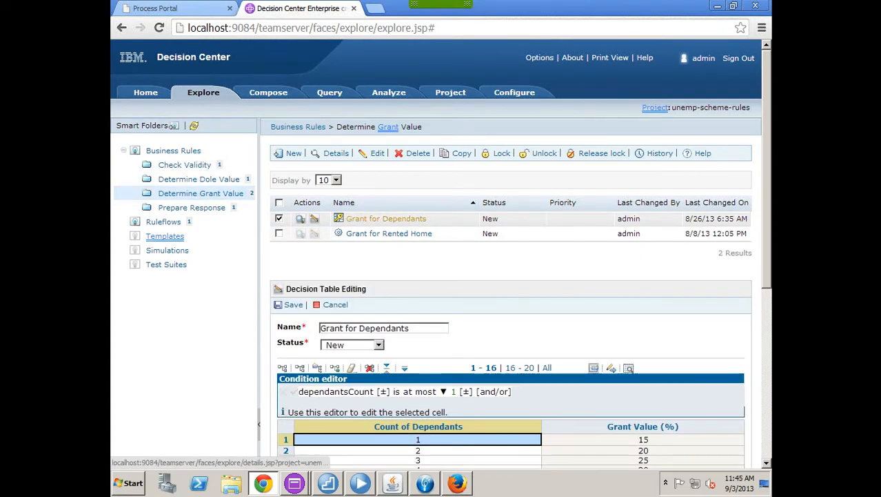
pyautogui.scroll(-2, 514, 205)
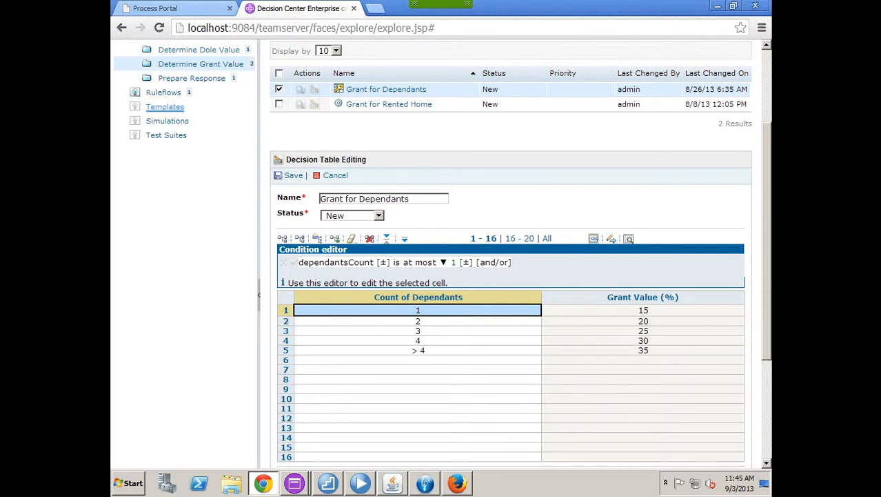
pyautogui.click(586, 311)
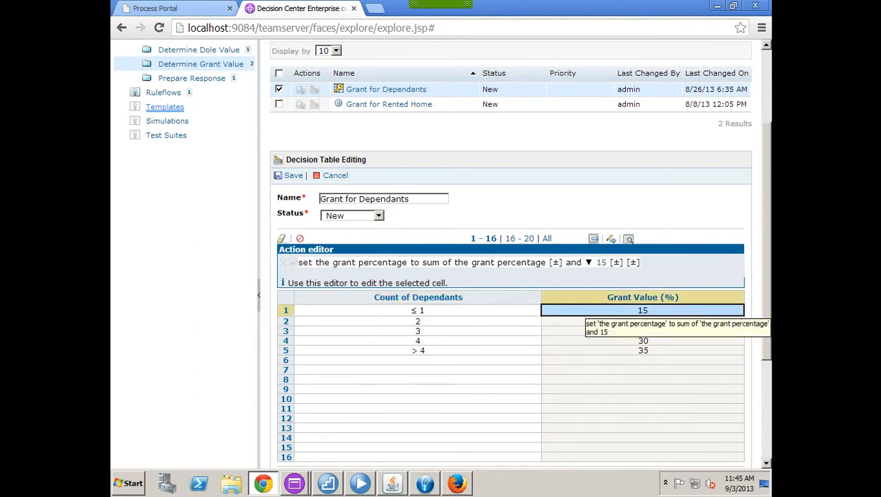
pyautogui.doubleClick(644, 310)
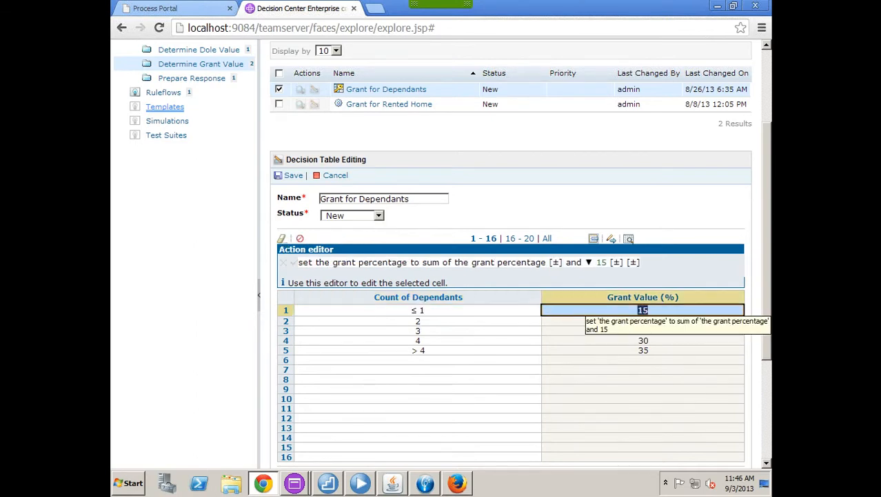
pyautogui.write('10')
pyautogui.press('Return')
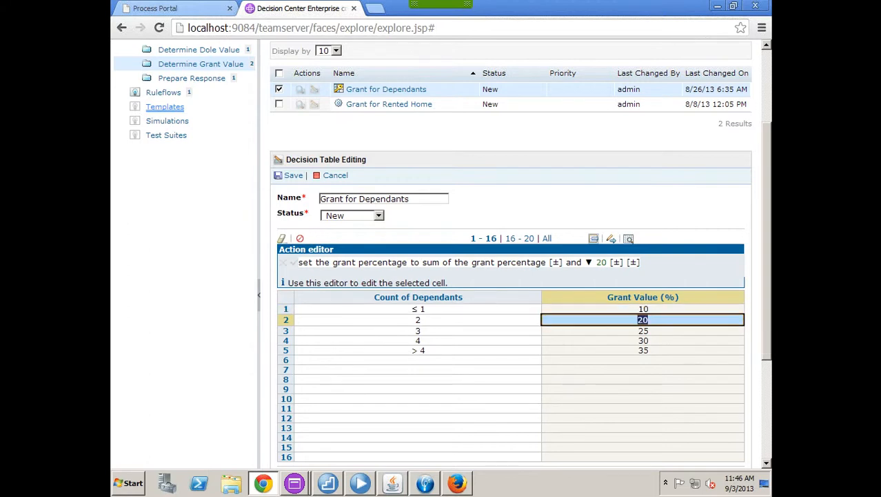
pyautogui.write('15')
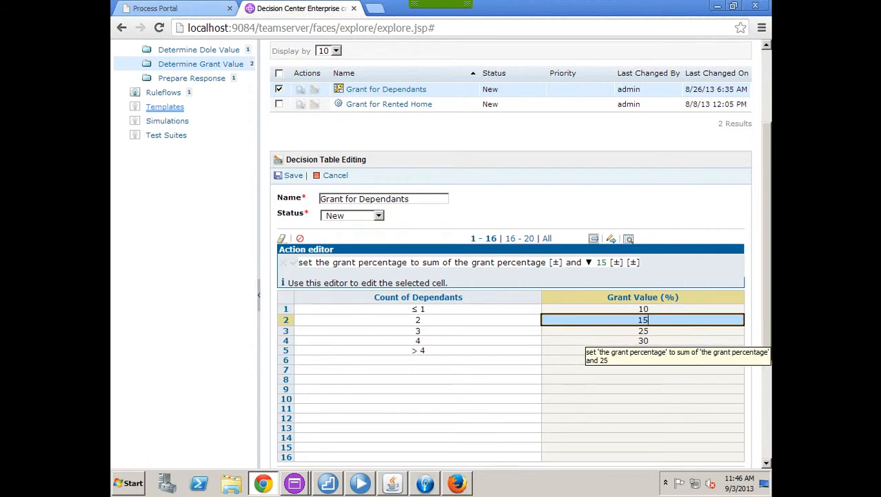
pyautogui.press('Return')
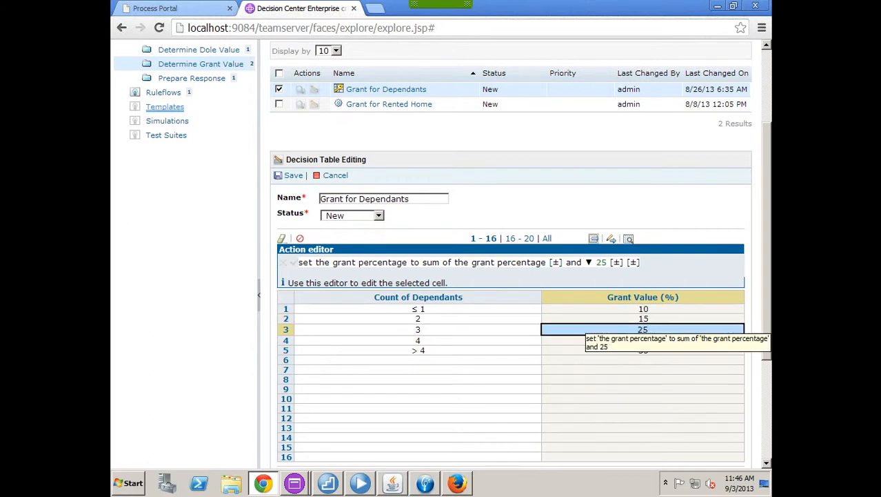
# Step: Set rows 3–5 grant values to 20, 25 and 30, then save the table
pyautogui.doubleClick(645, 329)
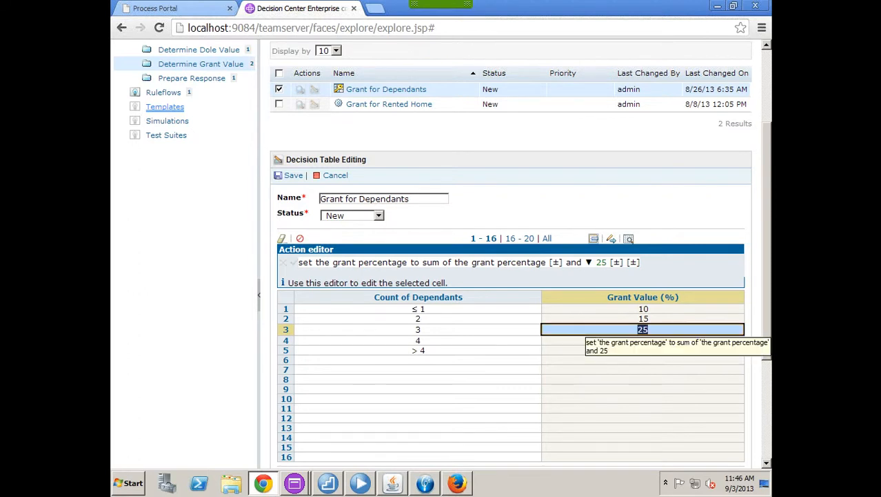
pyautogui.write('20')
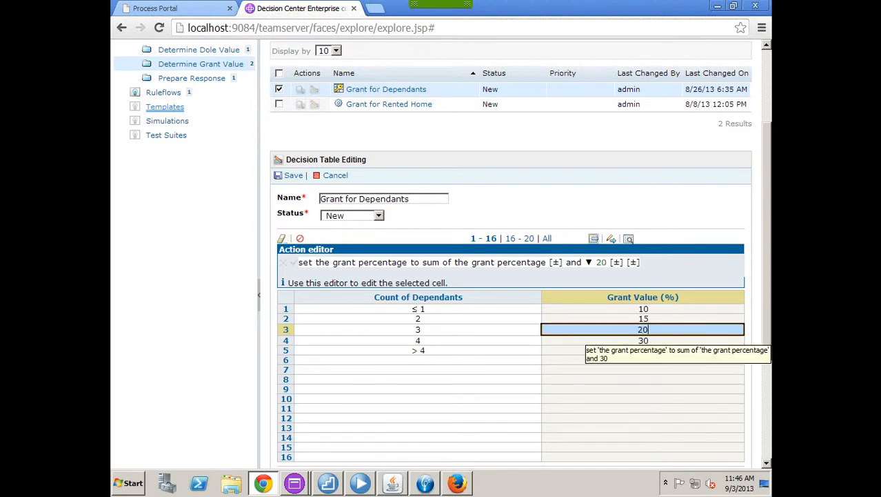
pyautogui.press('Return')
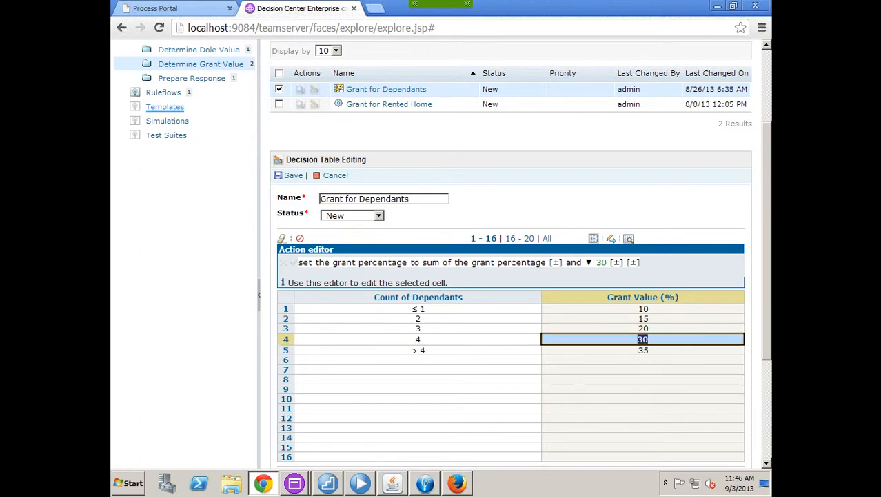
pyautogui.write('25')
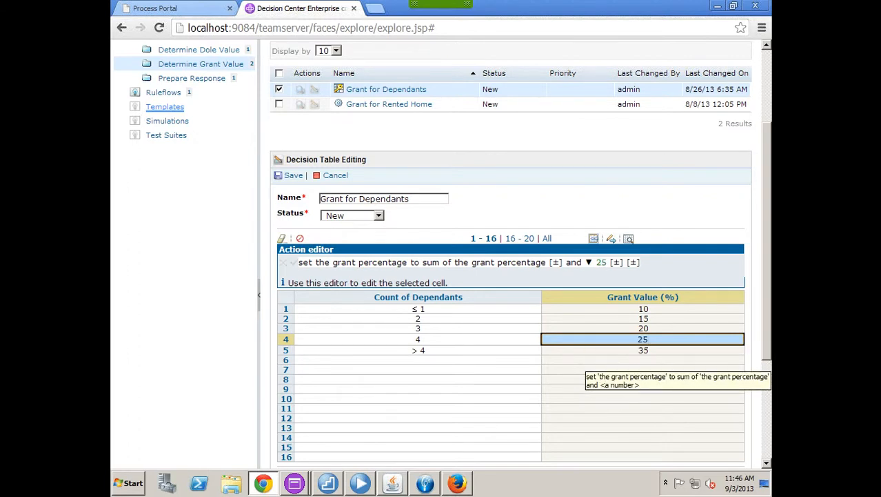
pyautogui.press('Return')
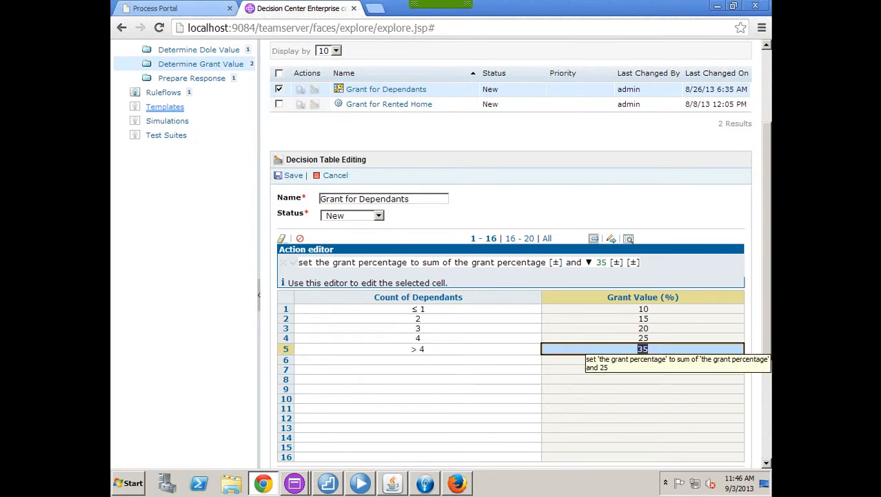
pyautogui.write('30')
pyautogui.press('Return')
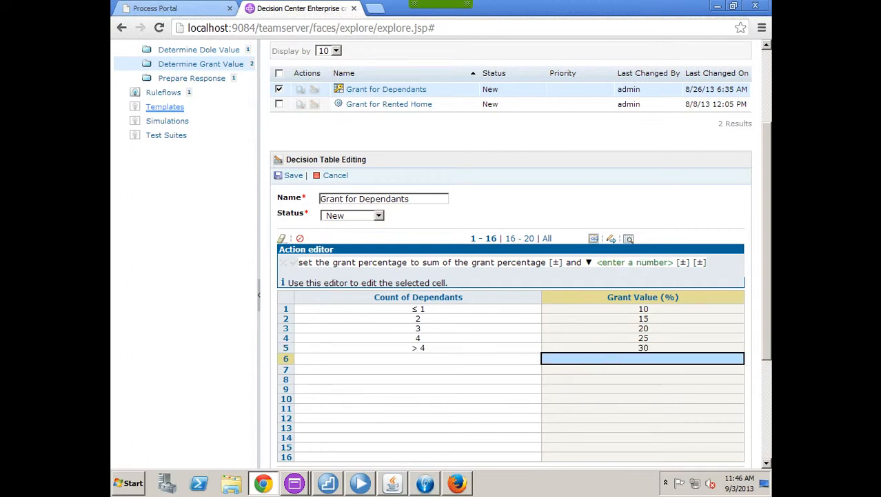
pyautogui.click(293, 175)
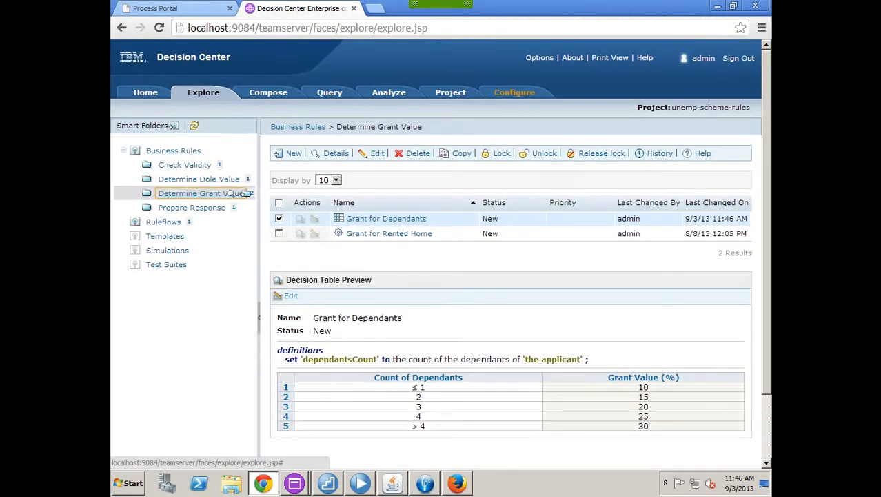
# Step: Go to Configure > Manage RuleApps and select the unempschemeruleapp RuleApp
pyautogui.click(233, 194)
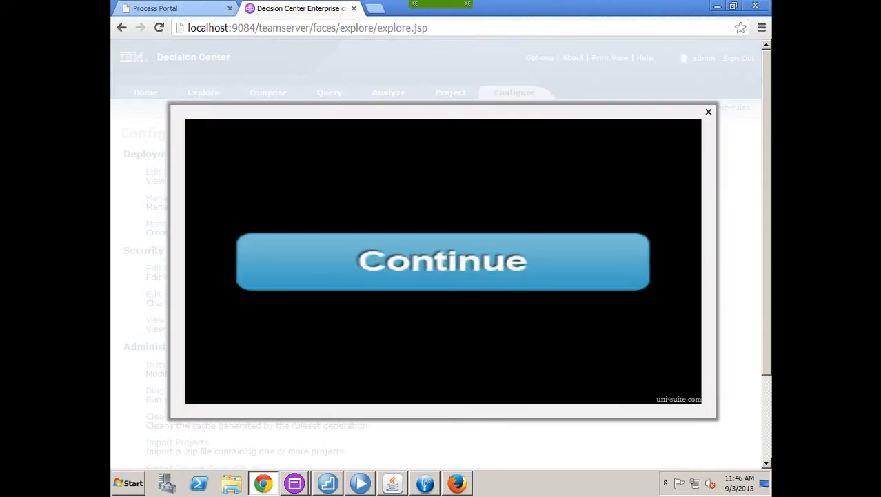
pyautogui.click(708, 112)
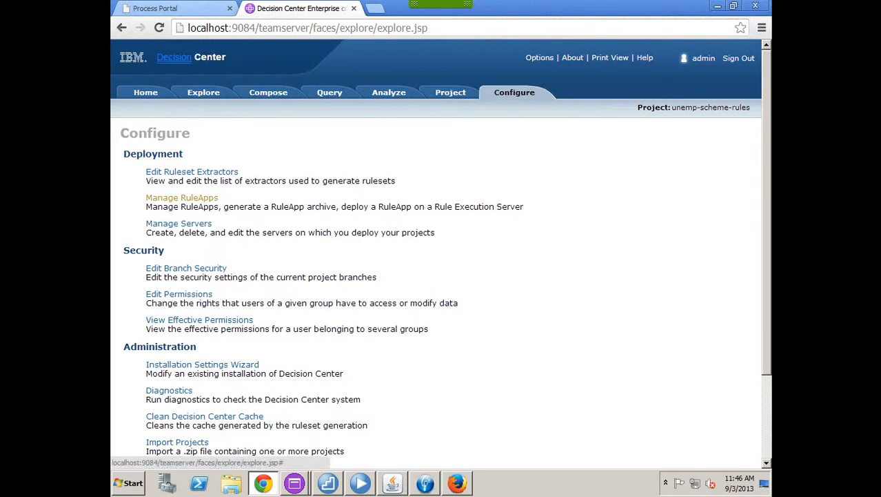
pyautogui.click(181, 197)
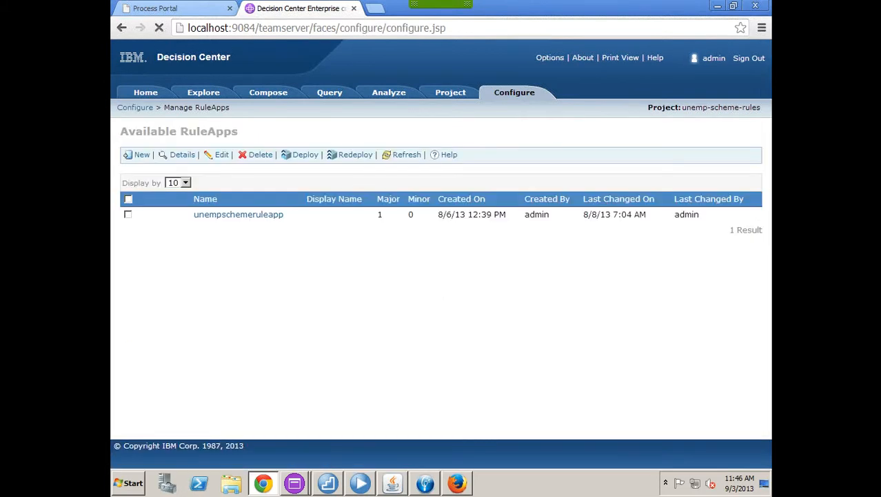
pyautogui.click(128, 215)
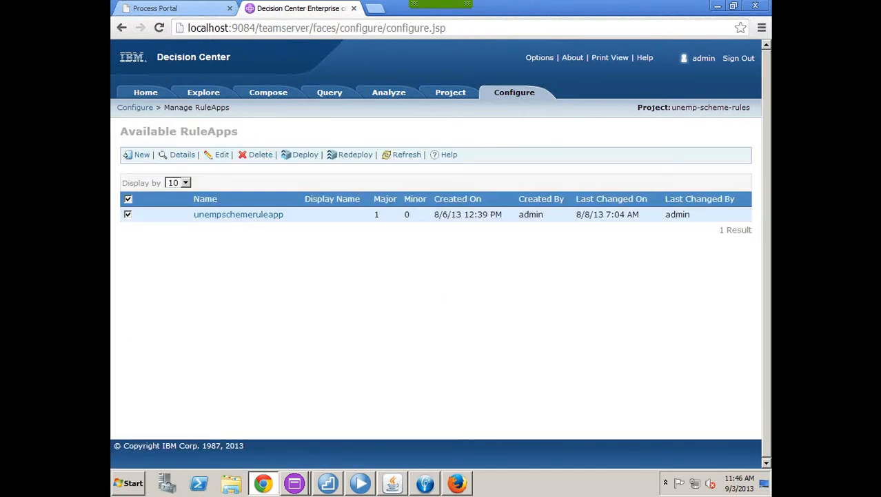
# Step: Begin deploying unempschemeruleapp with Create a baseline unticked, advancing to the target step
pyautogui.click(302, 154)
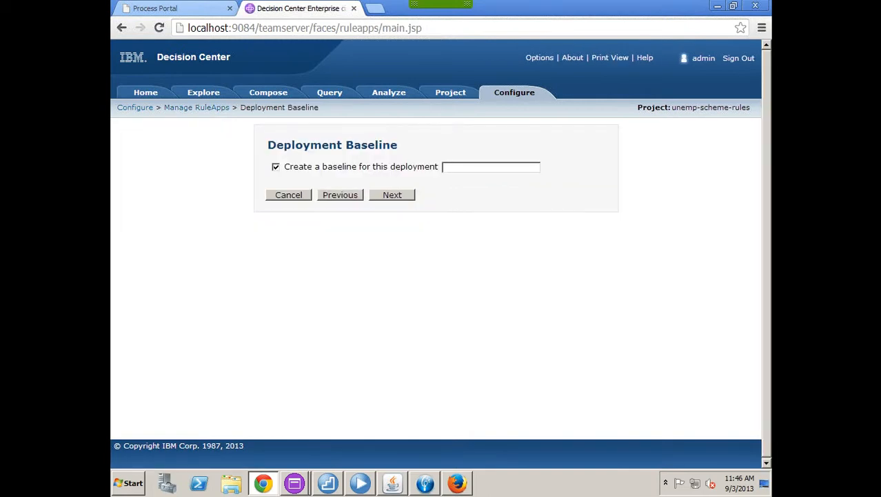
pyautogui.click(295, 166)
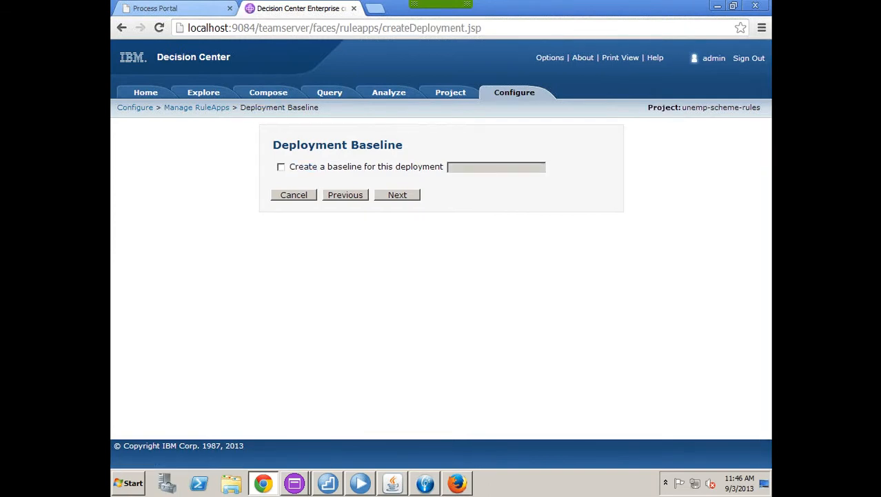
pyautogui.click(398, 195)
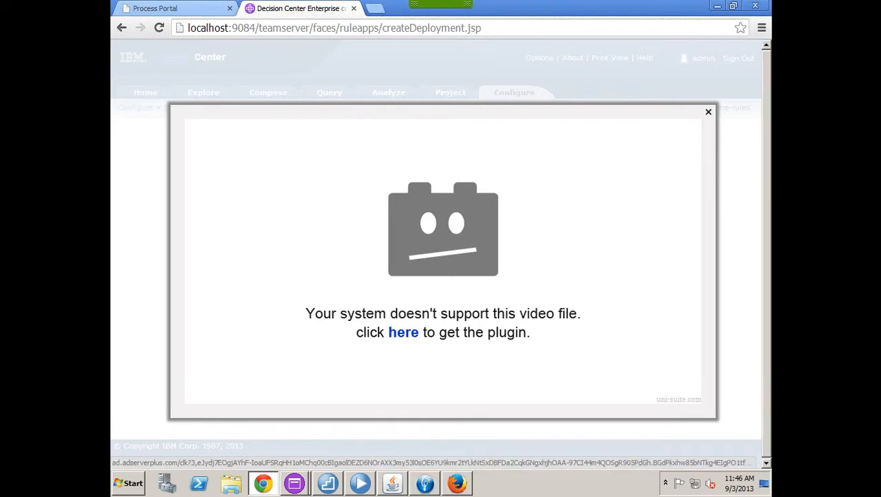
pyautogui.click(708, 112)
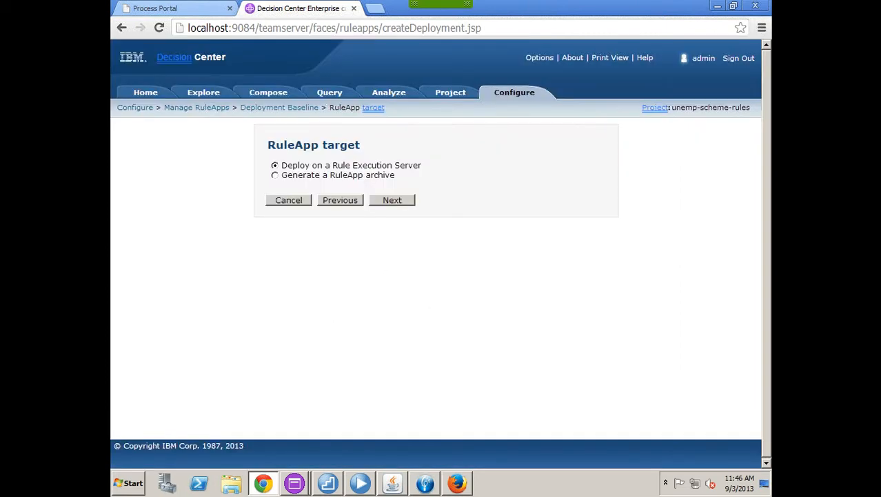
# Step: Keep the Rule Execution Server target, accept minor-version increment to 1.7, deploy, then sign out
pyautogui.click(391, 200)
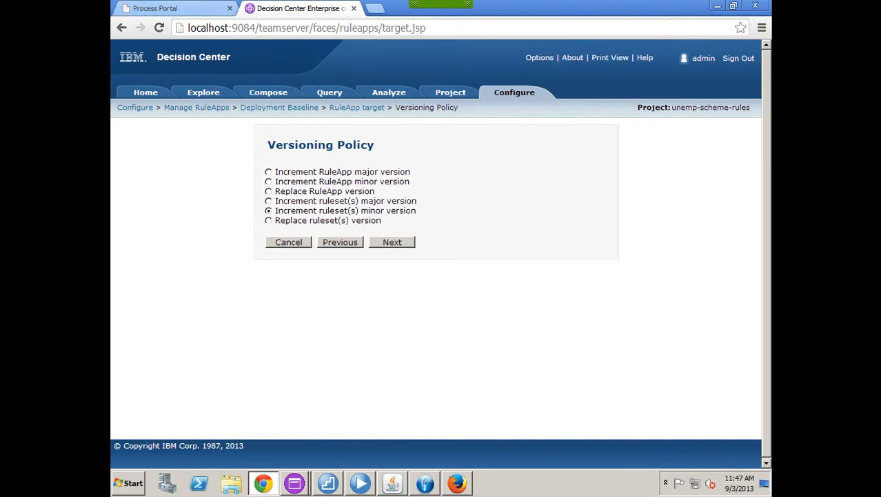
pyautogui.click(392, 242)
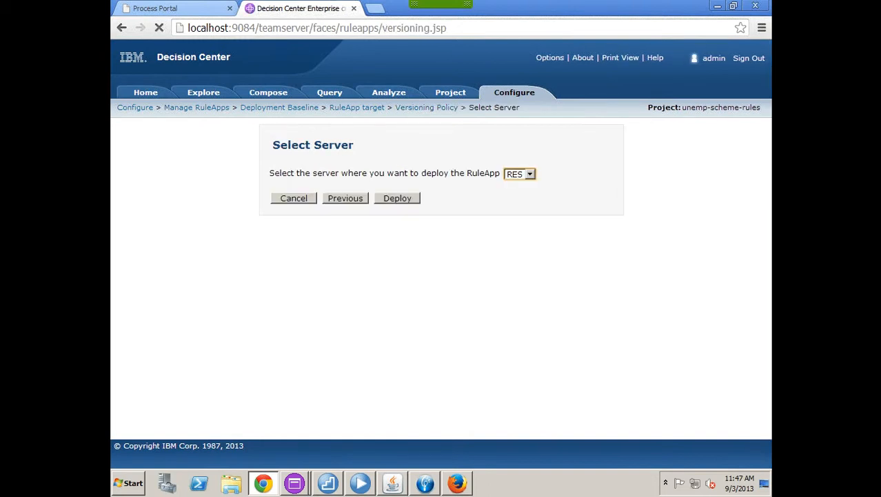
pyautogui.click(398, 198)
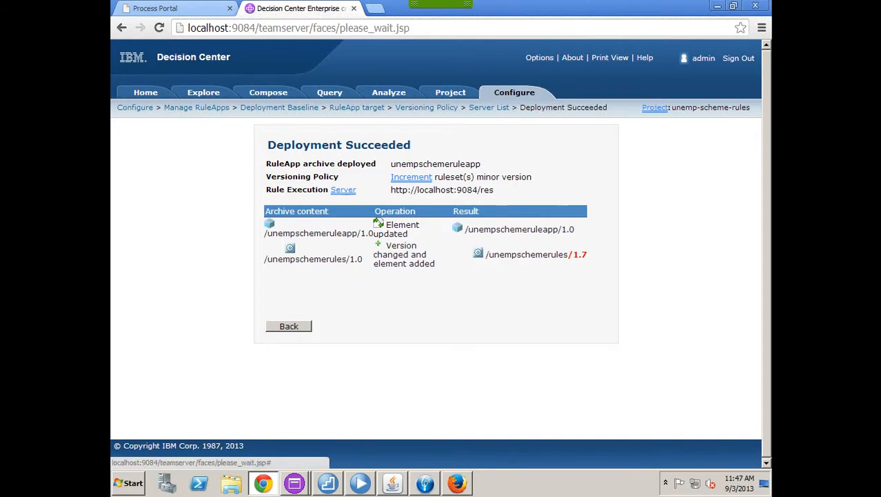
pyautogui.click(739, 58)
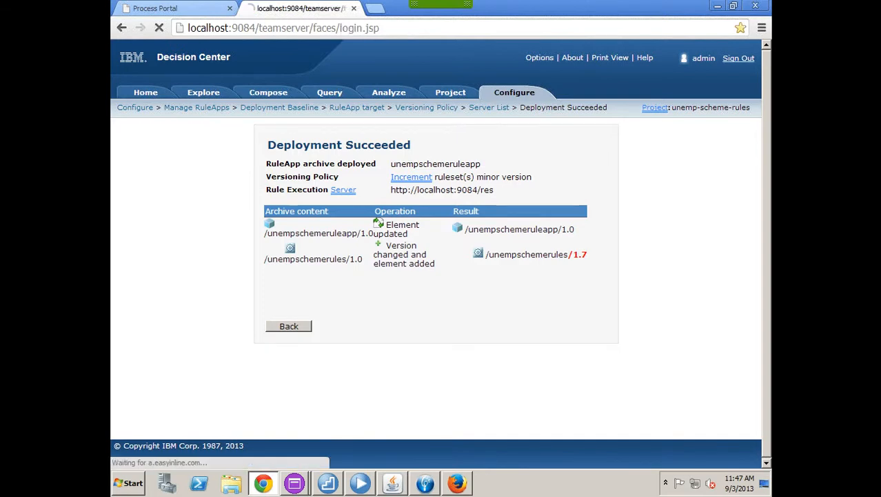